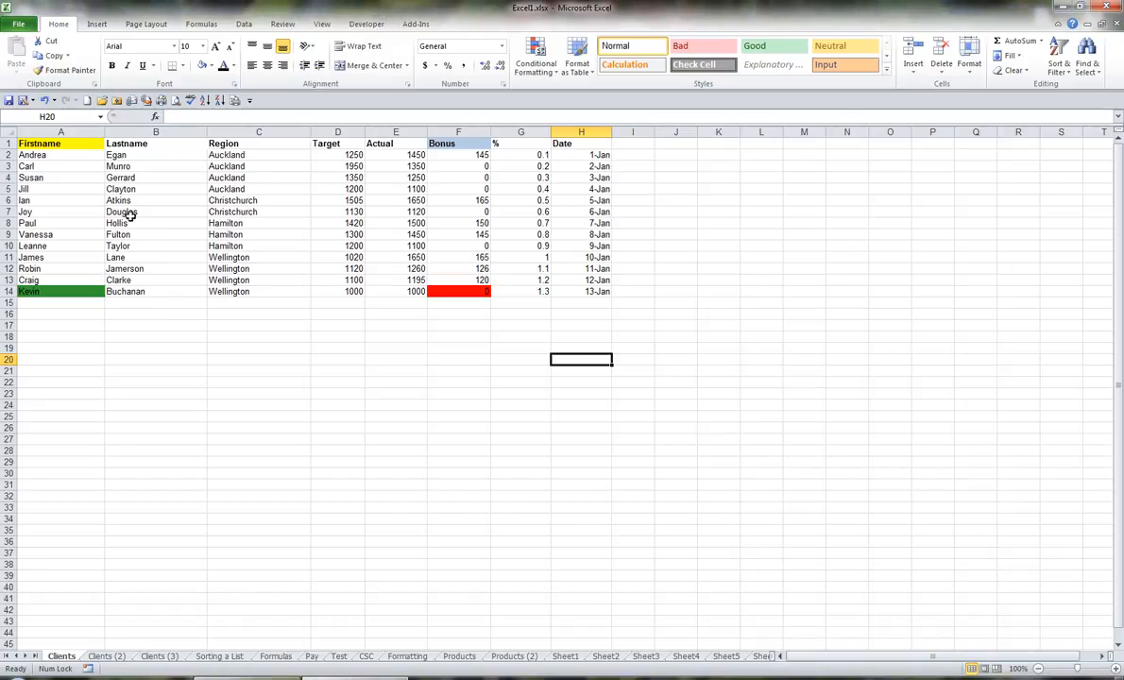
# Step: Copy the Firstname column A1:A14 and paste only its values starting at cell J1
pyautogui.moveTo(76, 143); pyautogui.dragTo(66, 290)
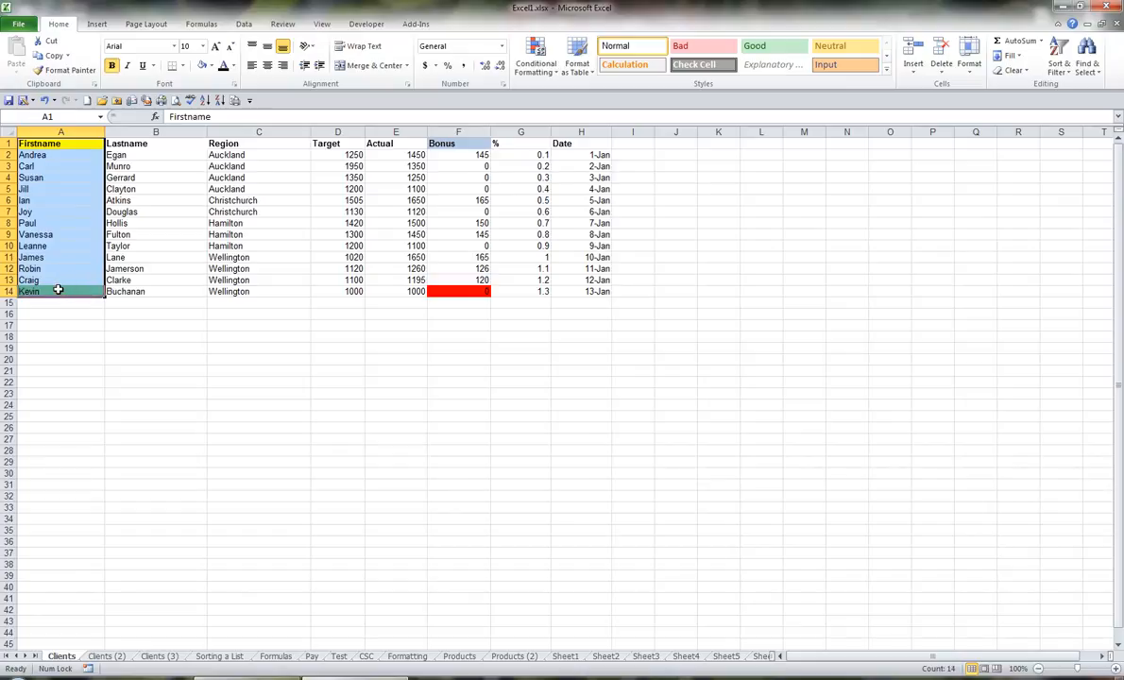
pyautogui.click(55, 57)
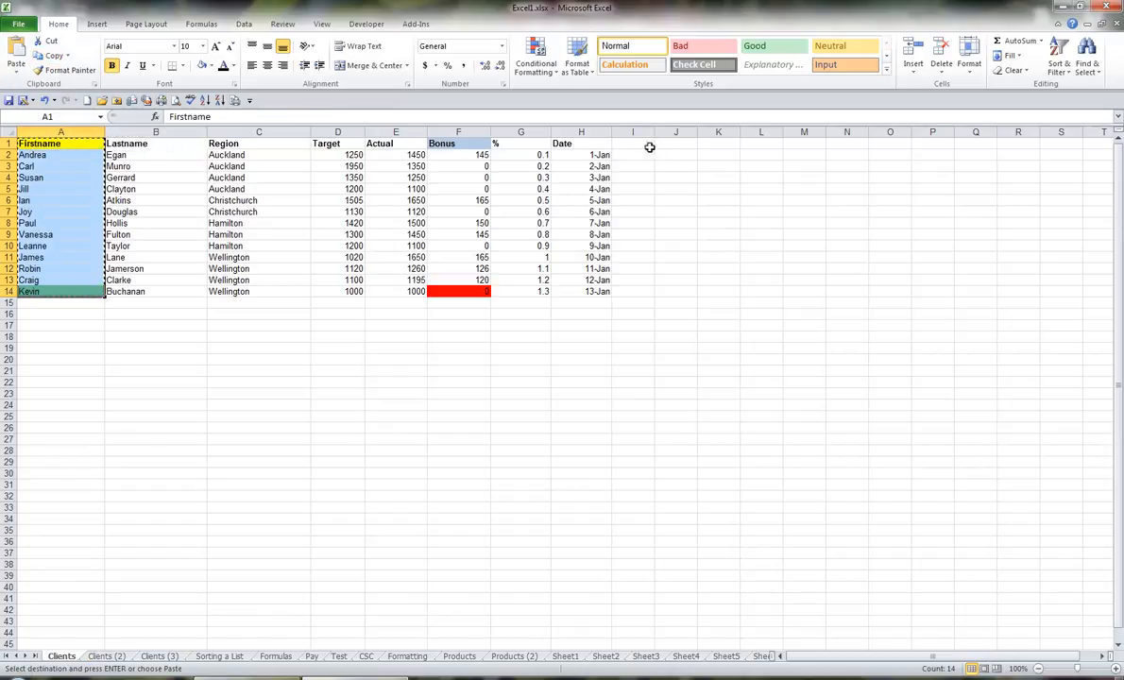
pyautogui.click(683, 142)
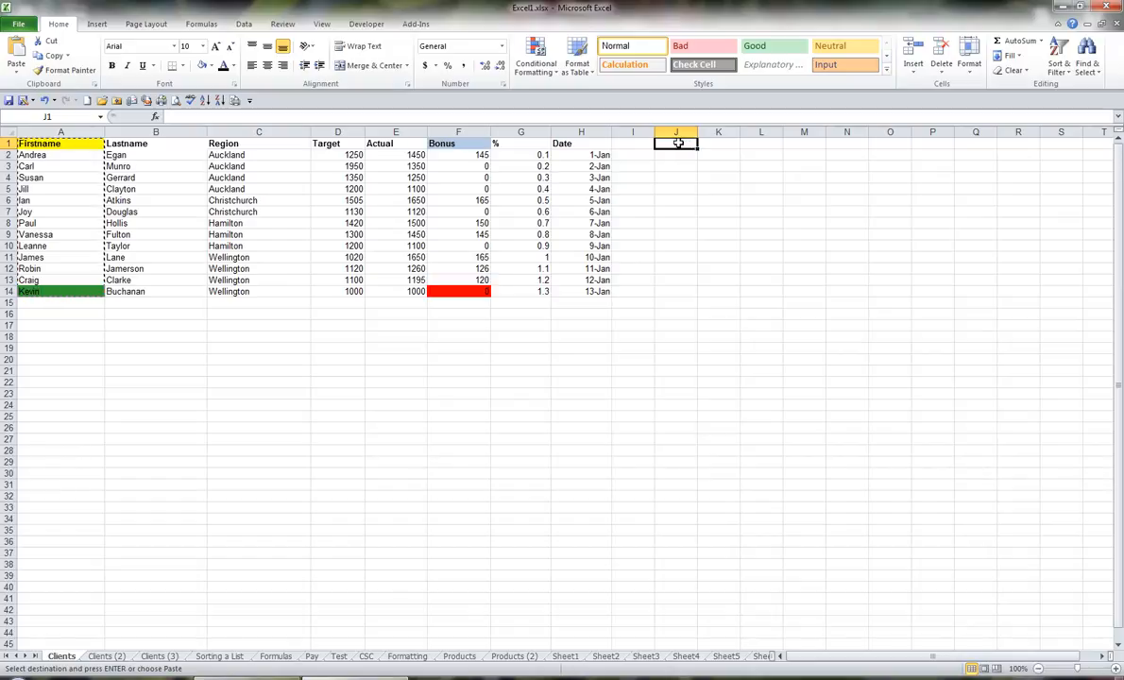
pyautogui.click(17, 73)
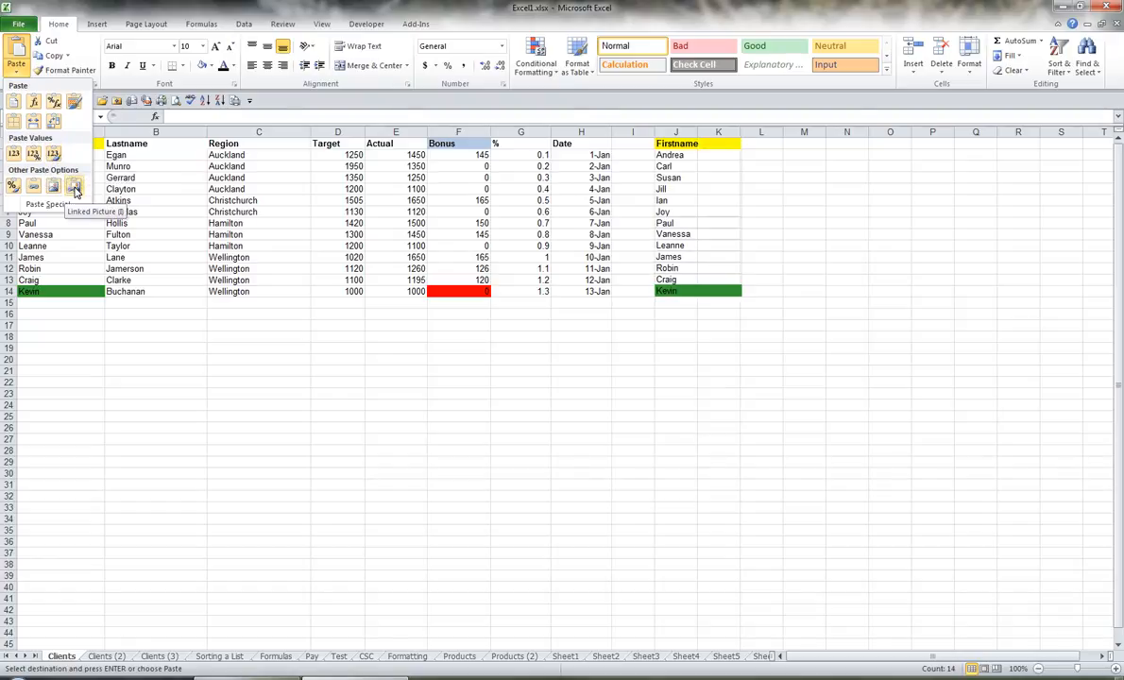
pyautogui.click(14, 156)
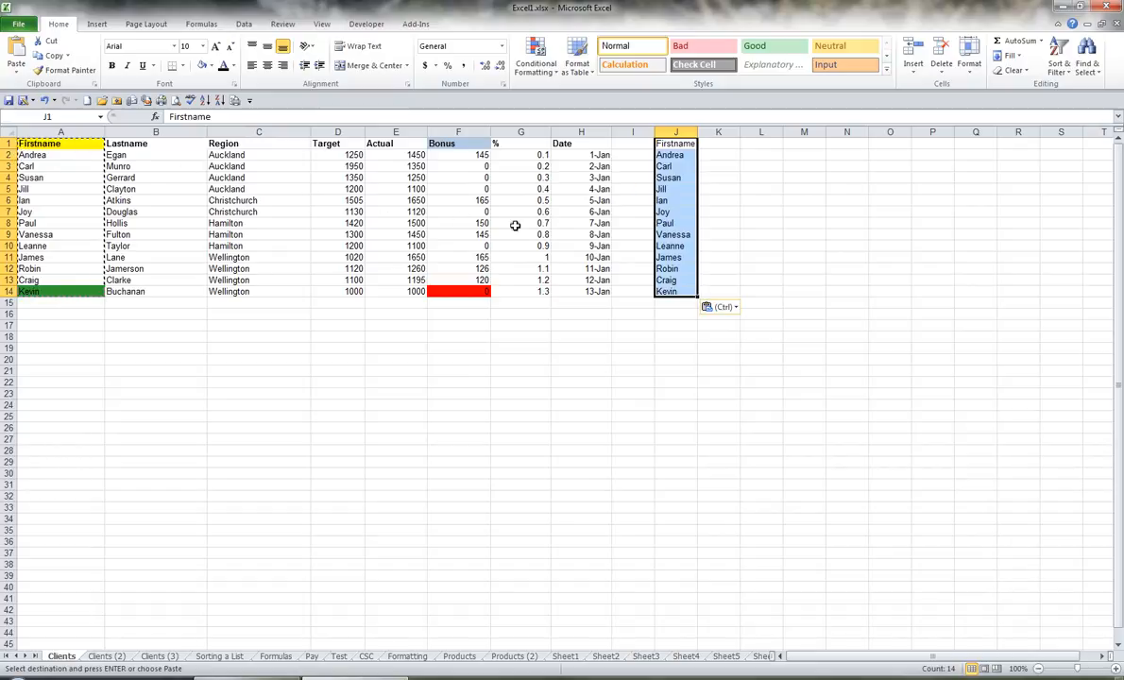
# Step: Change the paste option of the copied range at J1 to values and source formatting, and finally to a linked picture
pyautogui.click(737, 312)
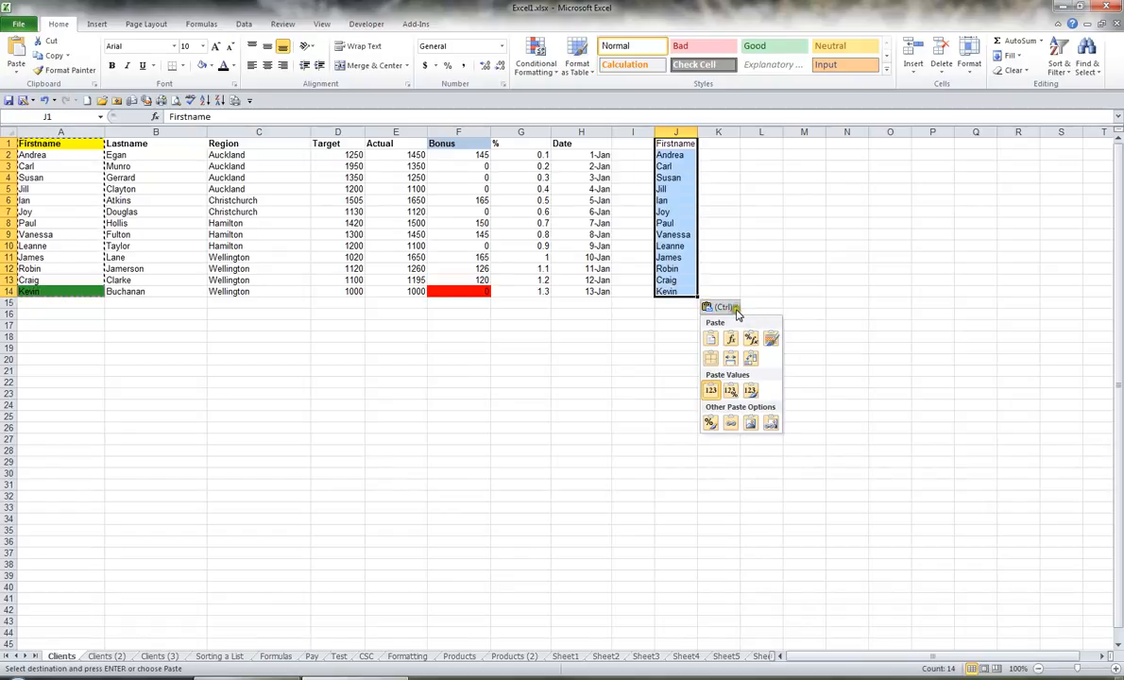
pyautogui.click(750, 390)
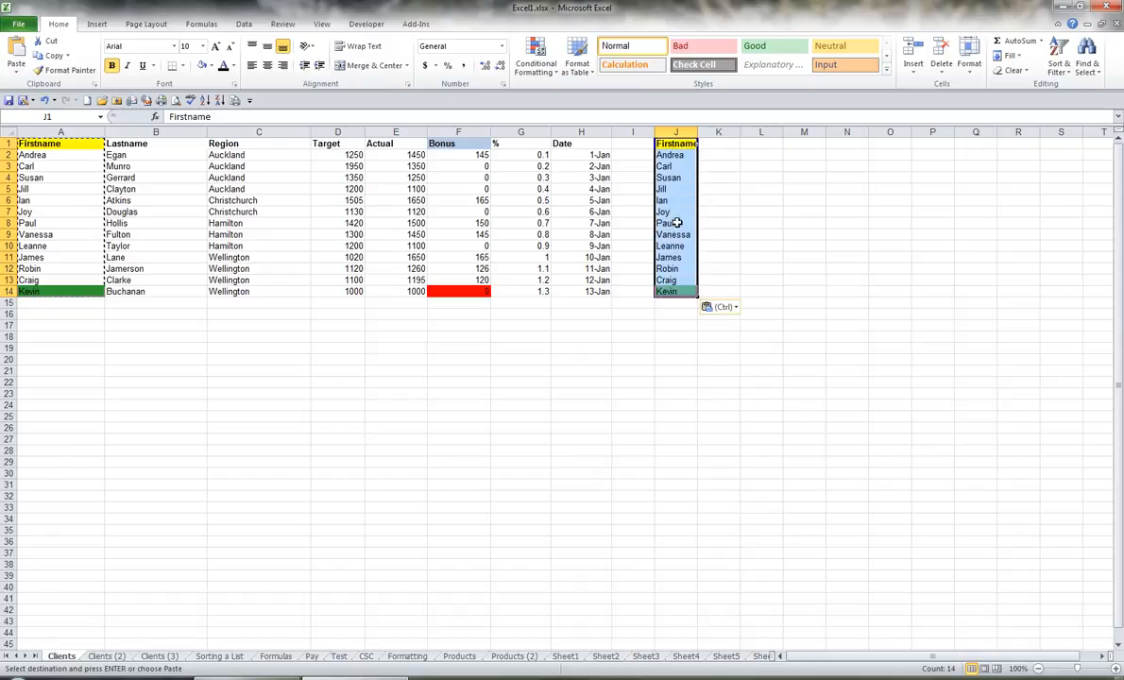
pyautogui.click(734, 308)
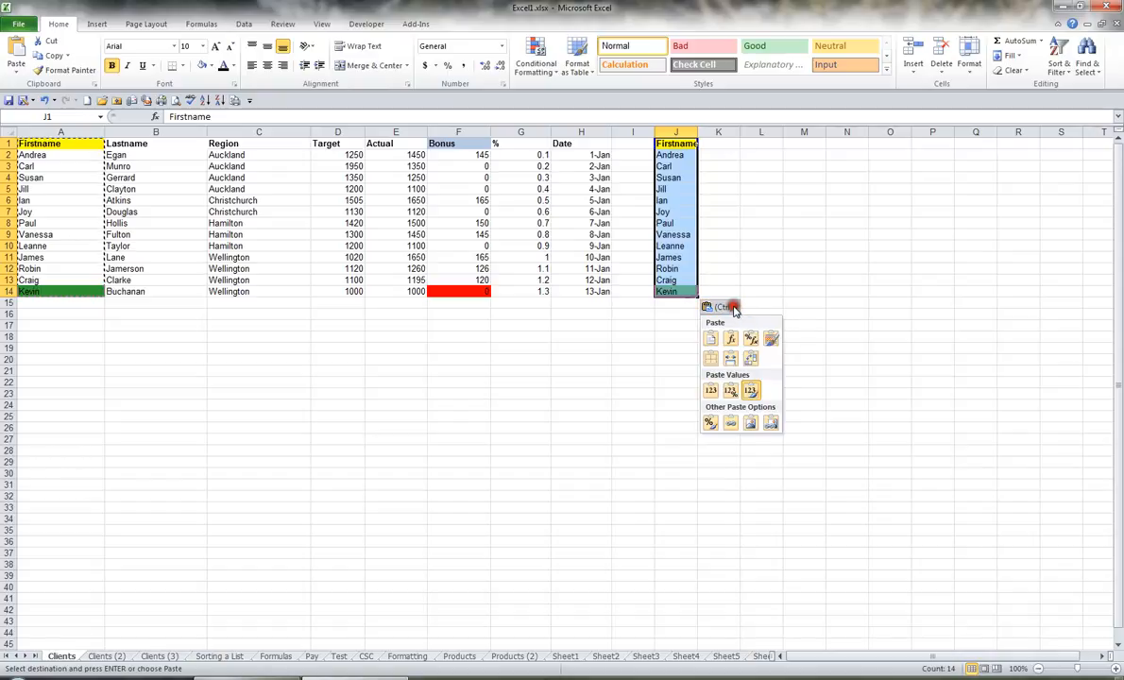
pyautogui.click(770, 422)
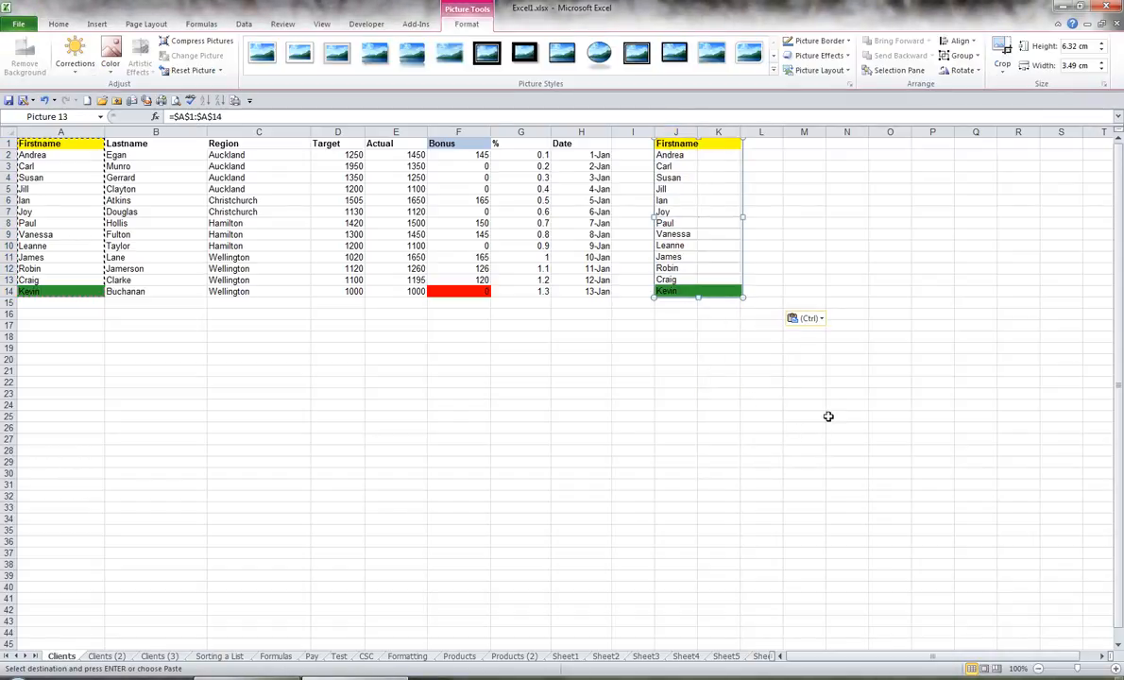
pyautogui.click(820, 319)
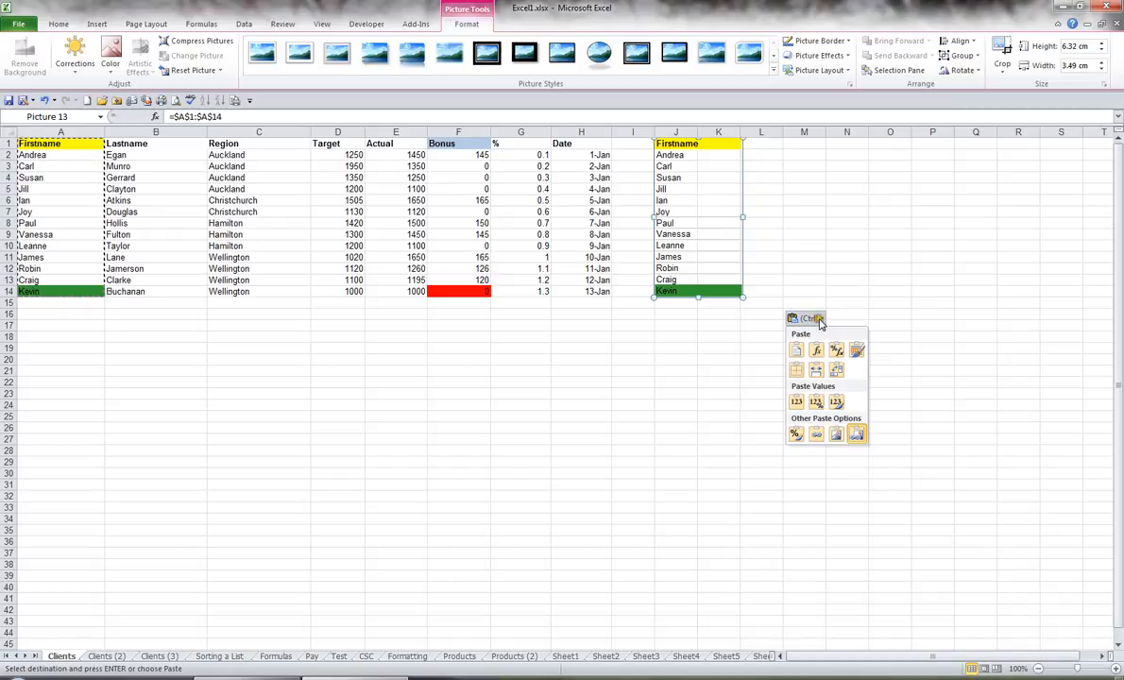
pyautogui.click(820, 322)
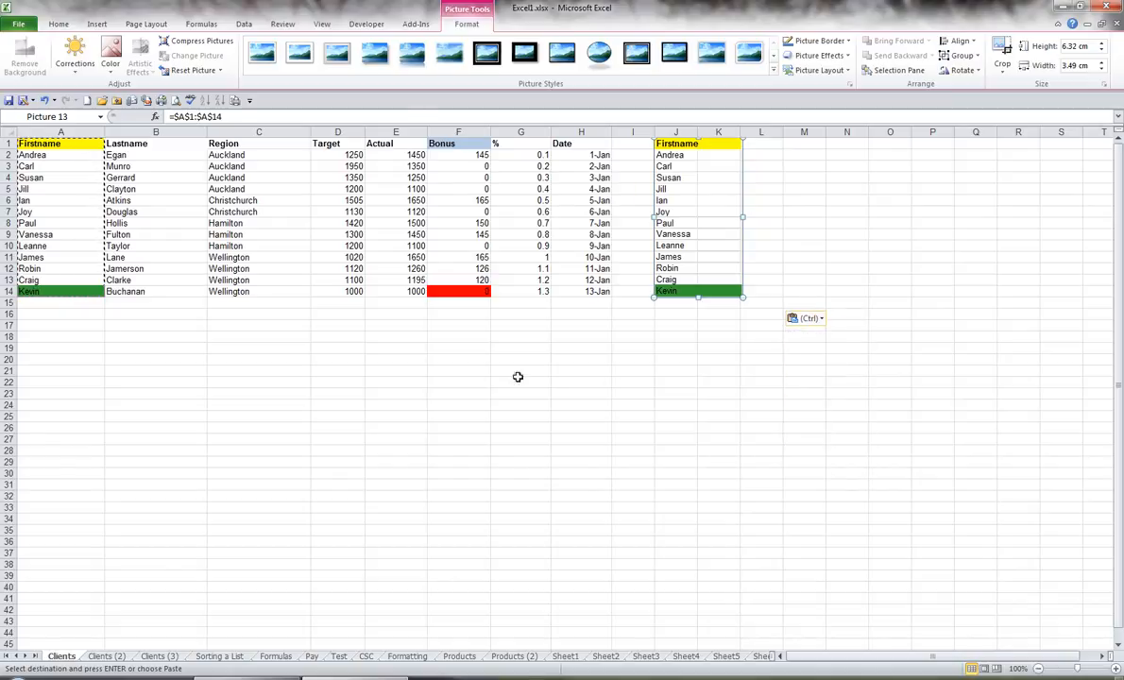
# Step: Copy A1:A14 as a picture, as shown on screen in Picture format, and paste it at cell M1
pyautogui.moveTo(58, 144); pyautogui.dragTo(58, 292)
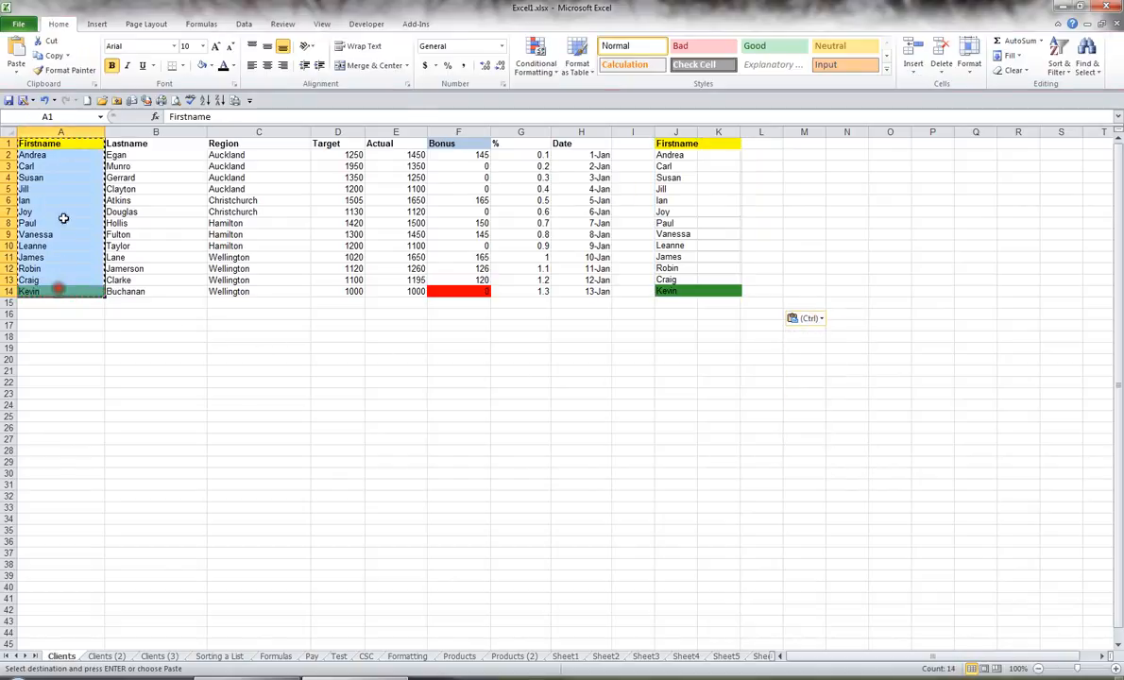
pyautogui.click(68, 57)
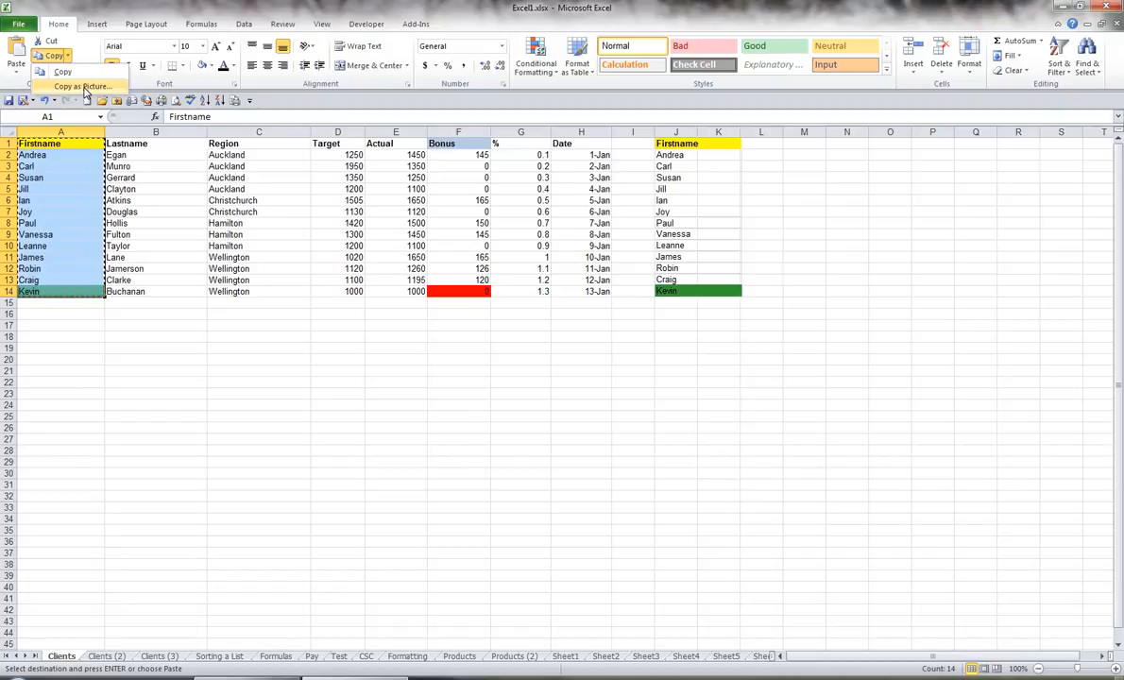
pyautogui.click(85, 89)
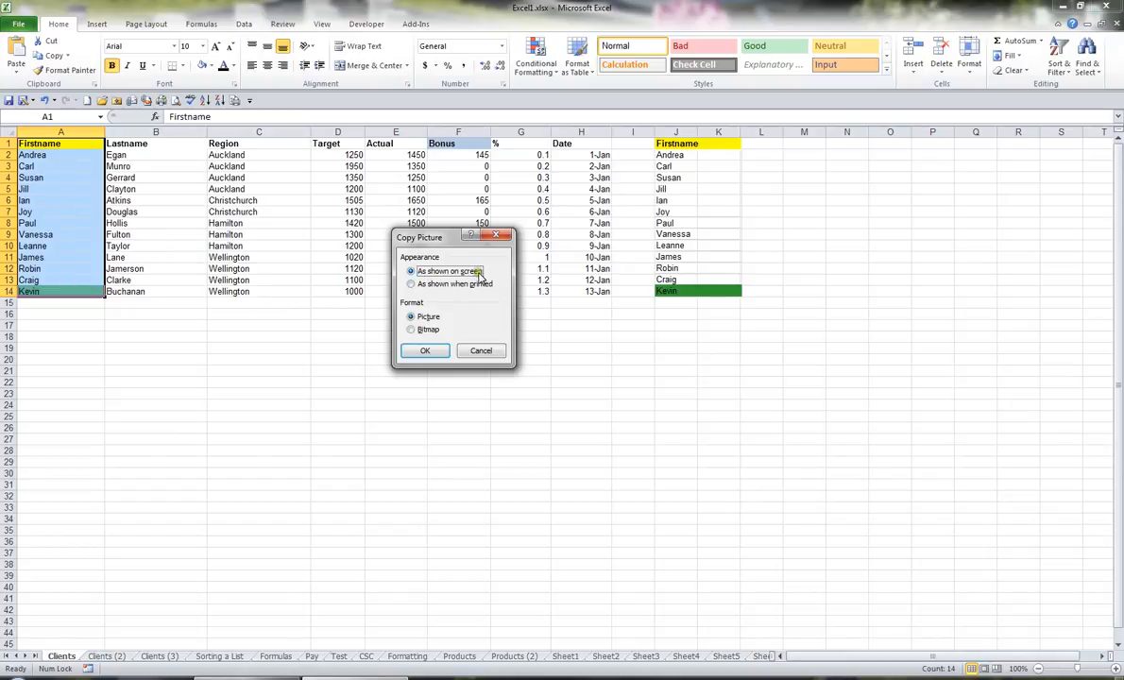
pyautogui.click(425, 351)
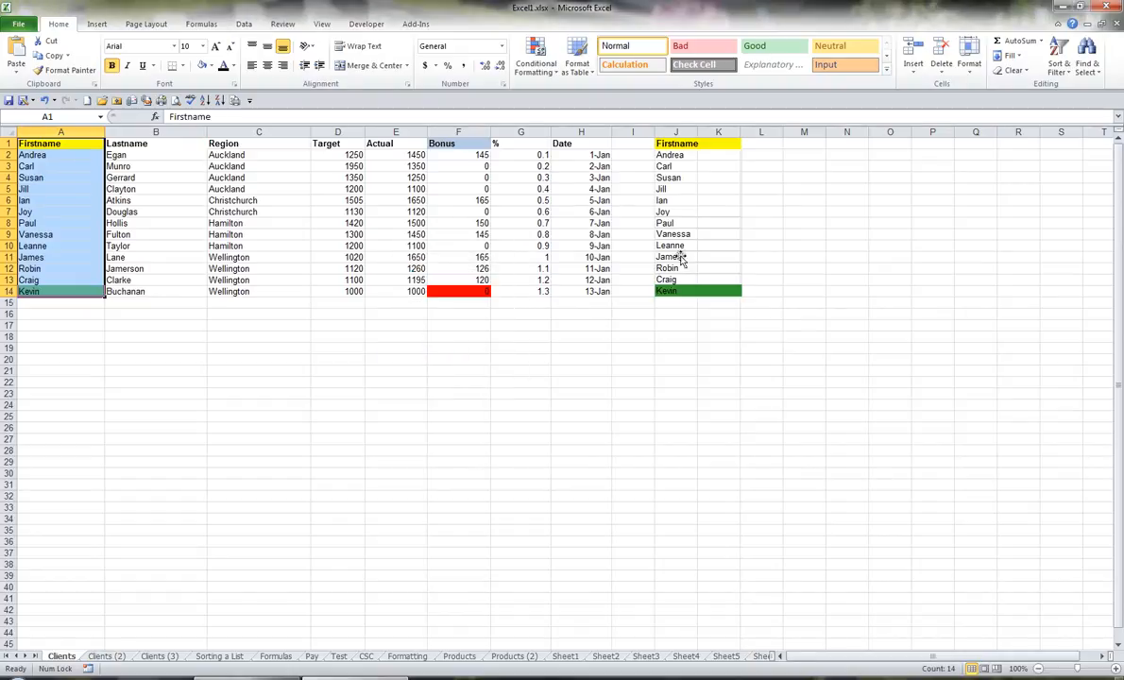
pyautogui.click(804, 144)
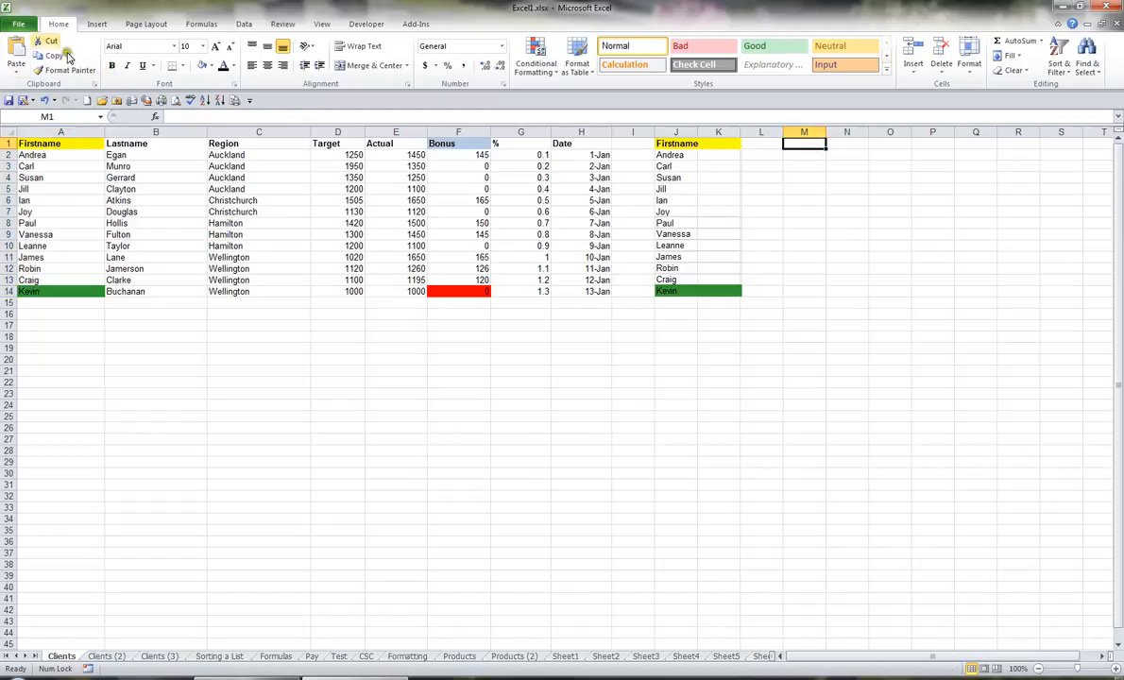
pyautogui.click(14, 49)
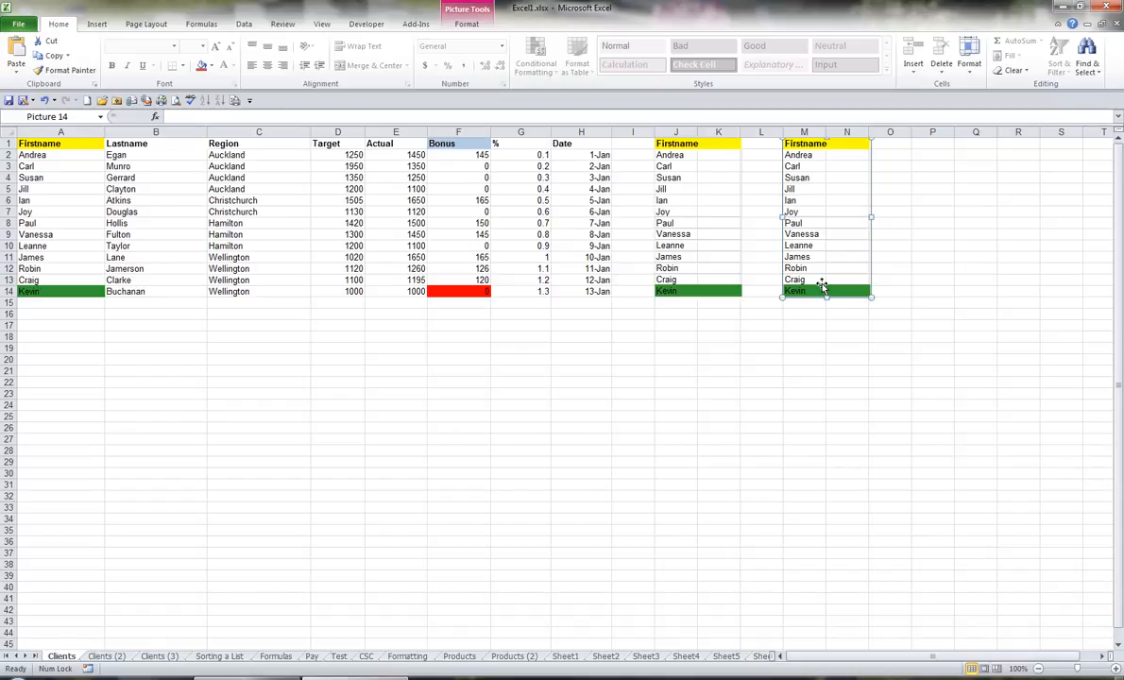
pyautogui.click(85, 312)
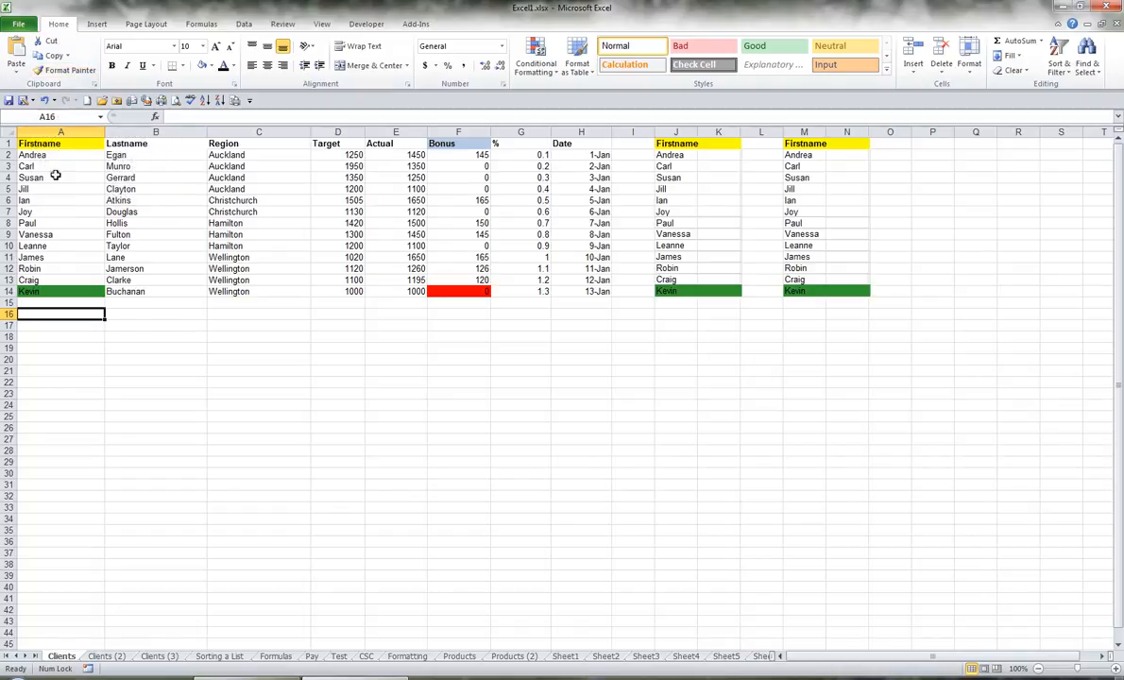
# Step: Copy the Firstname heading's formatting with Format Painter onto cells C1, E1, G1, F14 and A14, and end the format painting
pyautogui.click(55, 144)
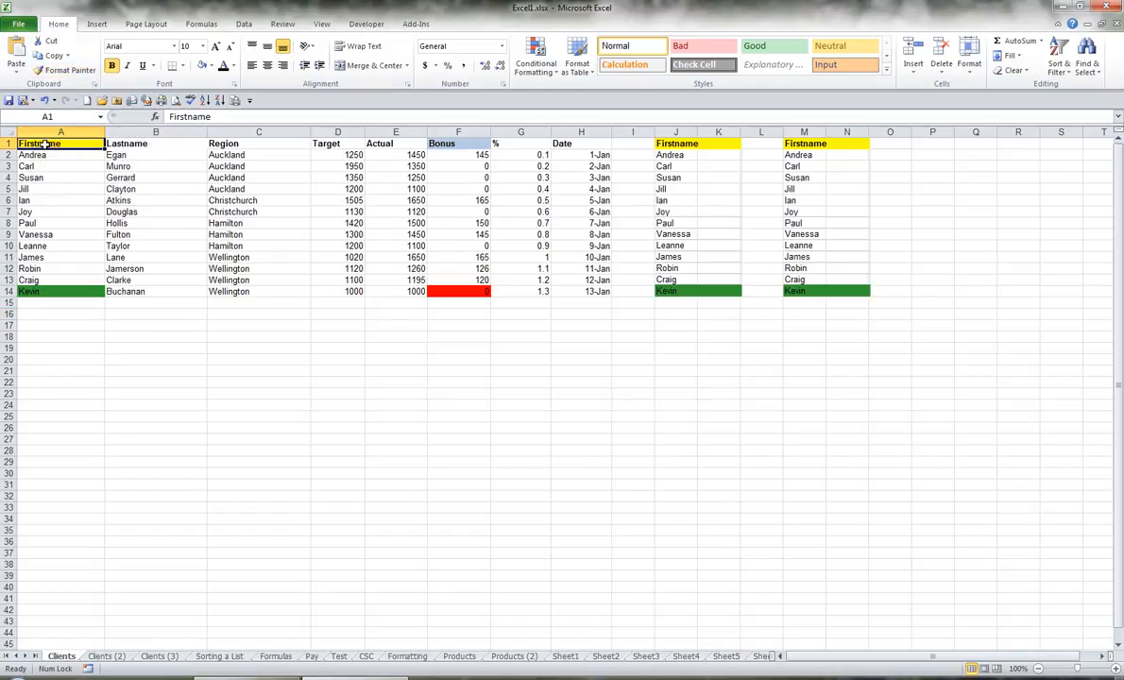
pyautogui.click(66, 70)
pyautogui.click(228, 144)
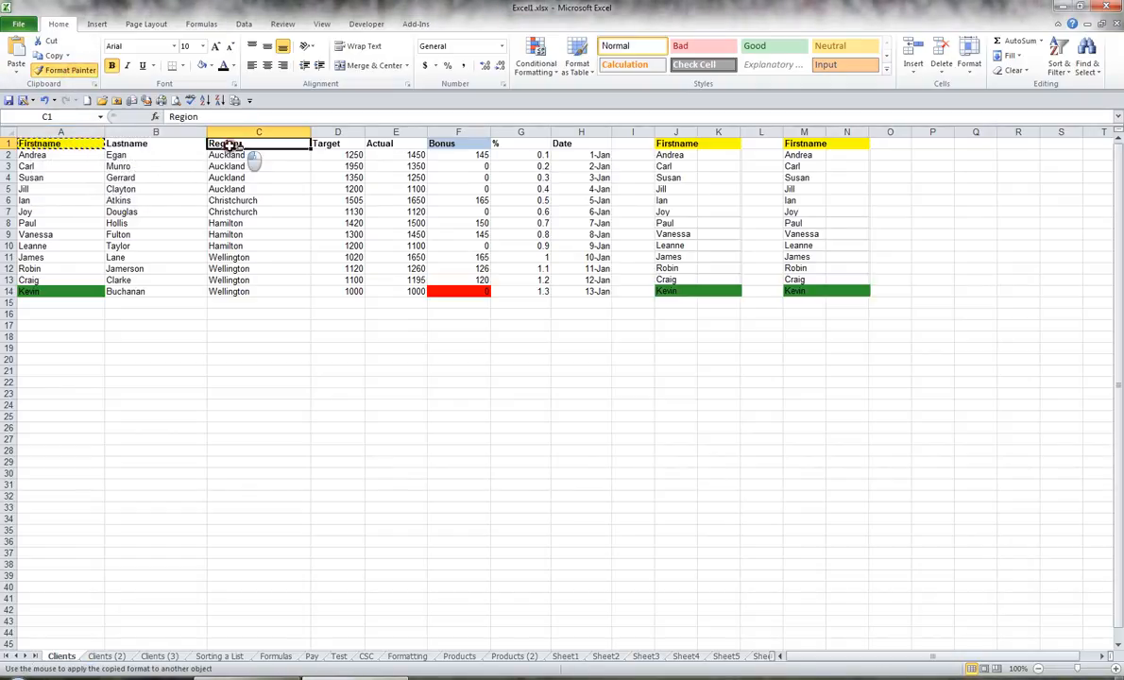
pyautogui.click(387, 143)
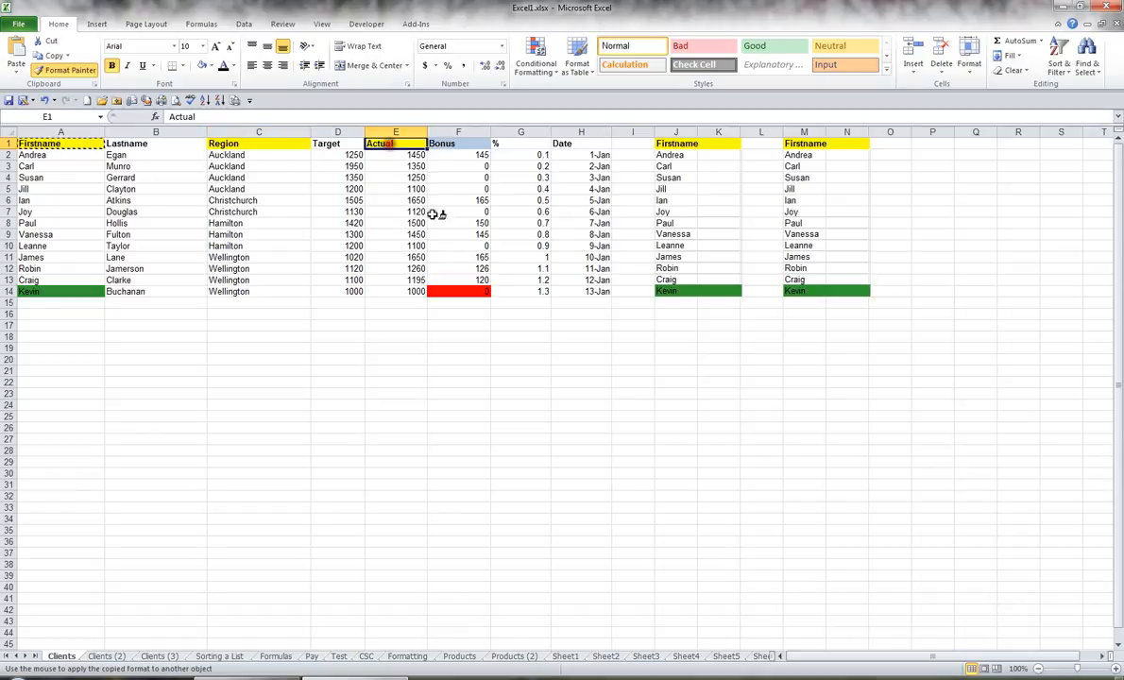
pyautogui.click(516, 143)
pyautogui.click(460, 291)
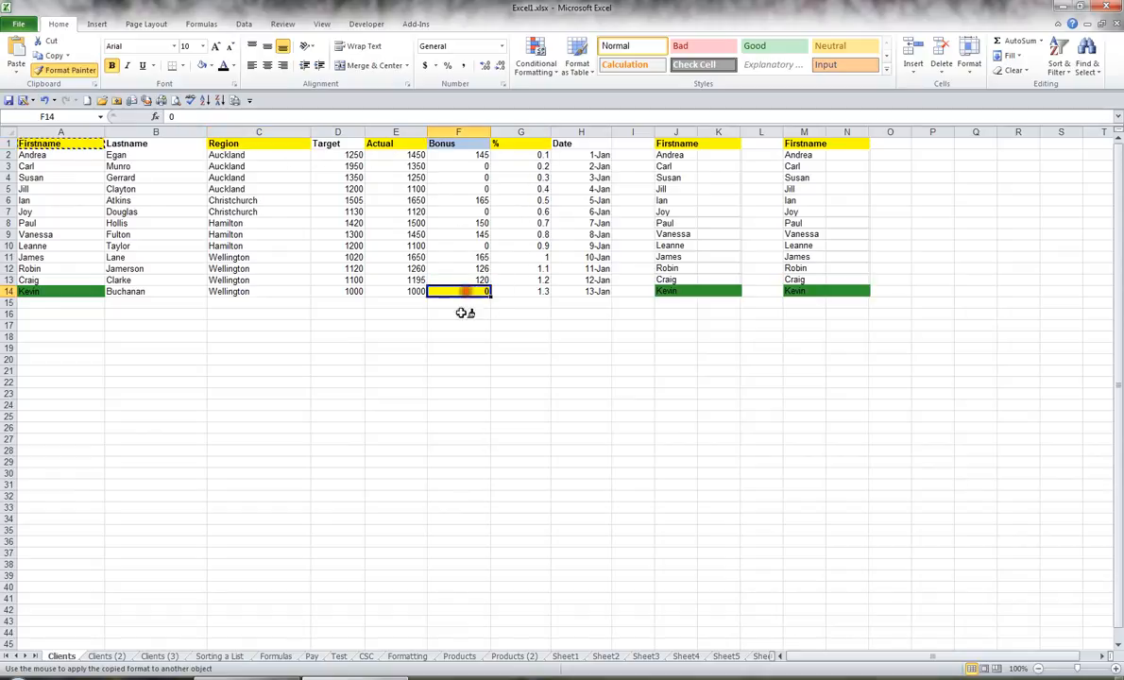
pyautogui.click(83, 291)
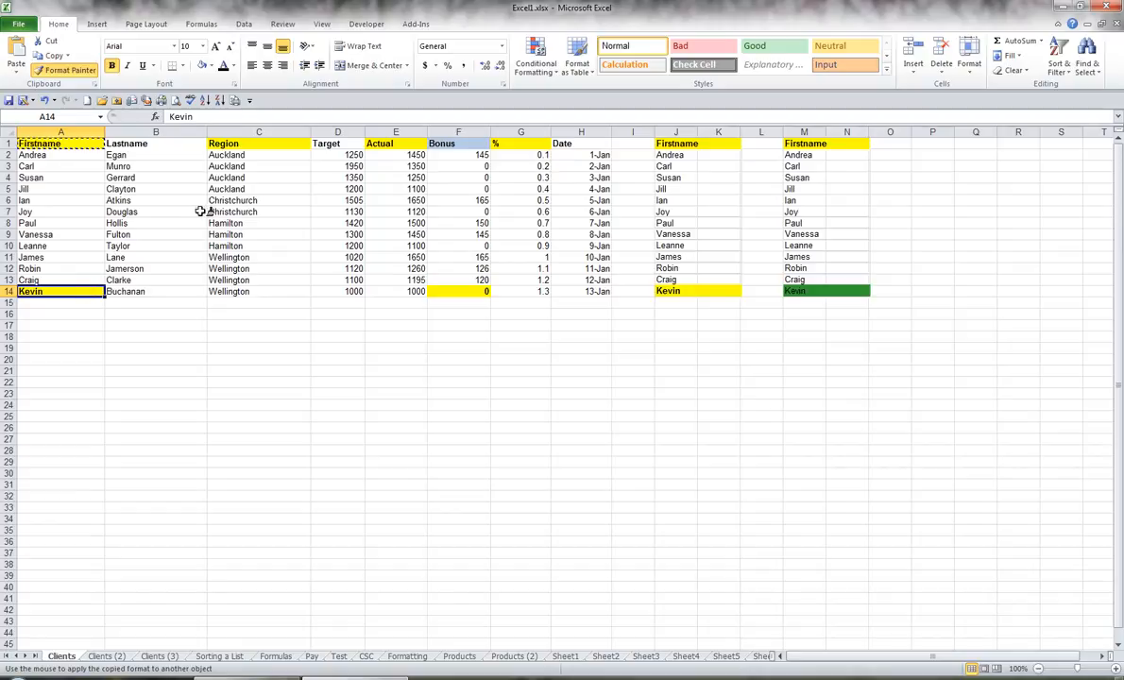
pyautogui.click(77, 71)
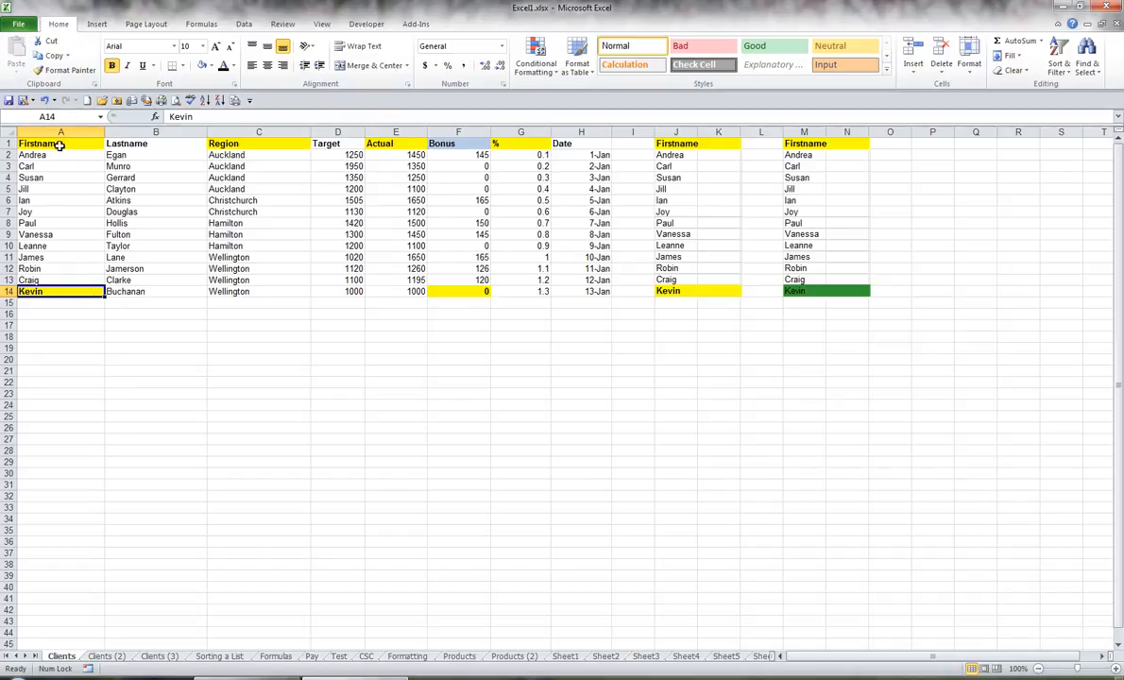
# Step: Set the row 1 headings to the Broadway font at size 16
pyautogui.moveTo(56, 144); pyautogui.dragTo(620, 139)
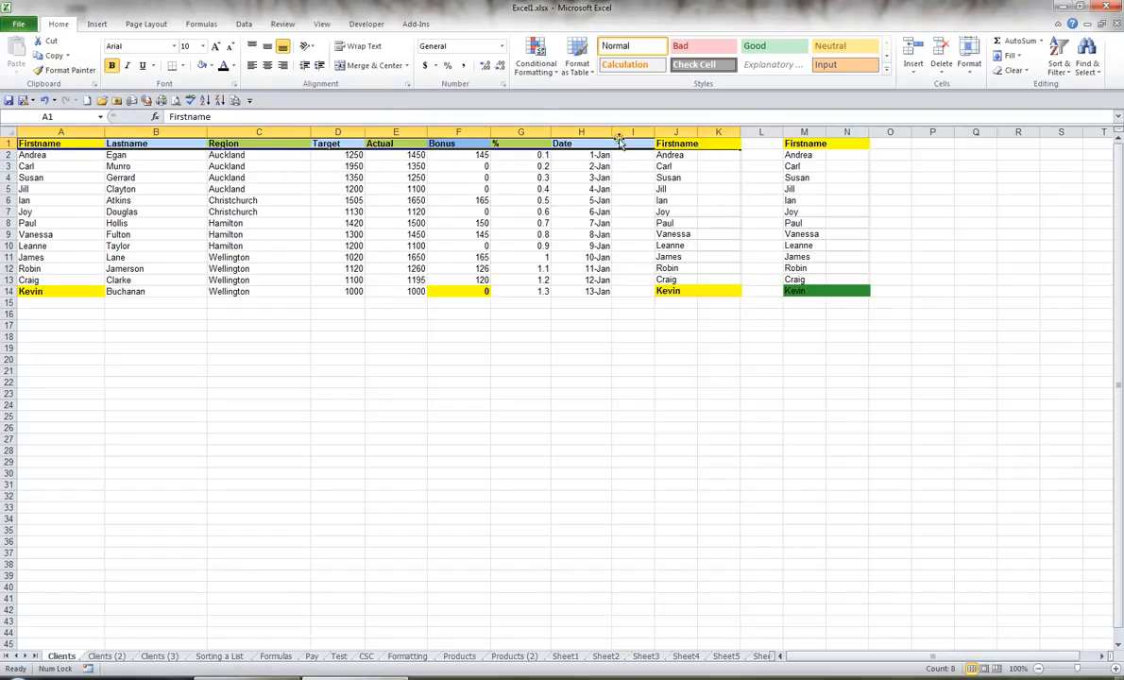
pyautogui.click(174, 48)
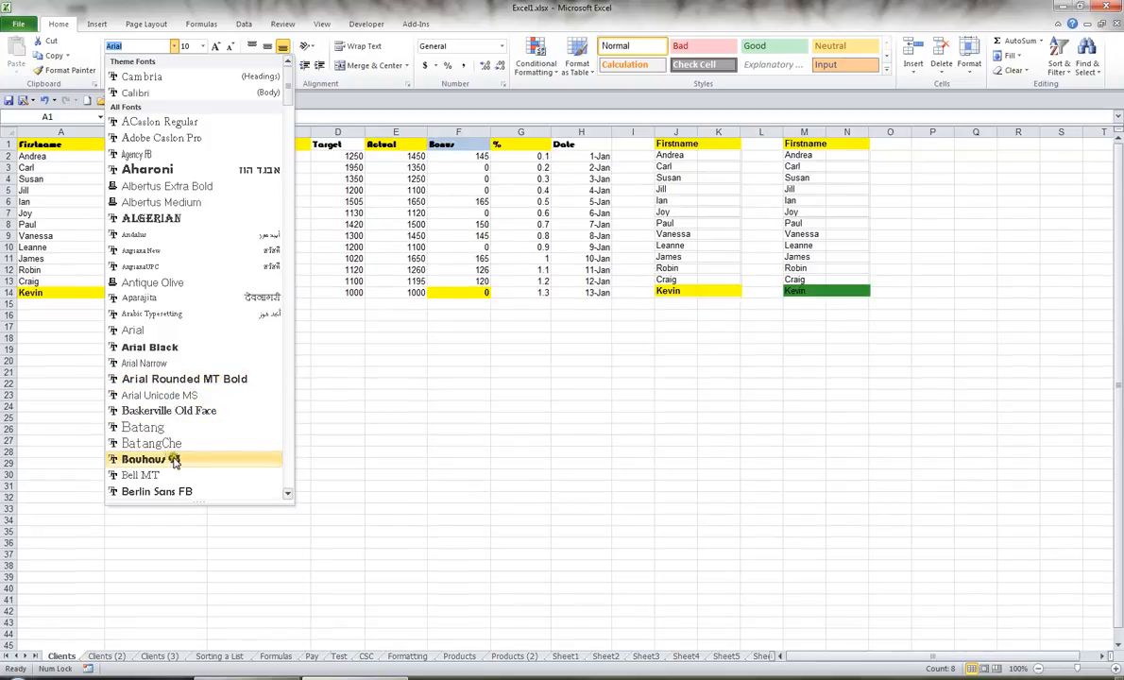
pyautogui.moveTo(290, 501); pyautogui.dragTo(290, 500)
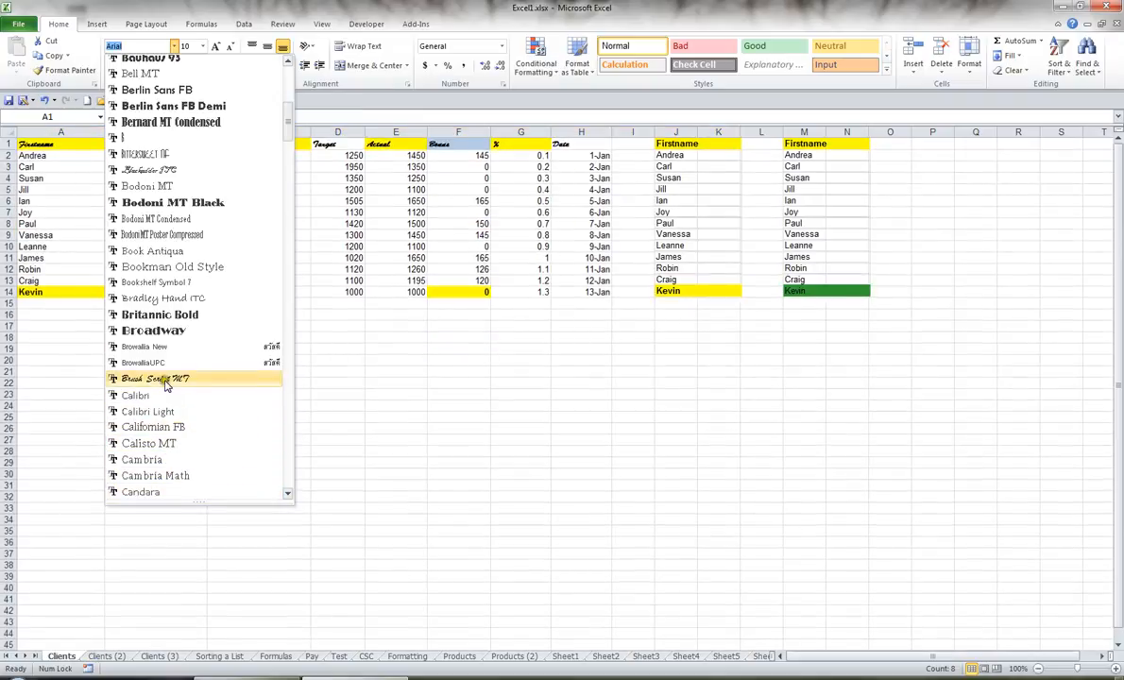
pyautogui.click(177, 334)
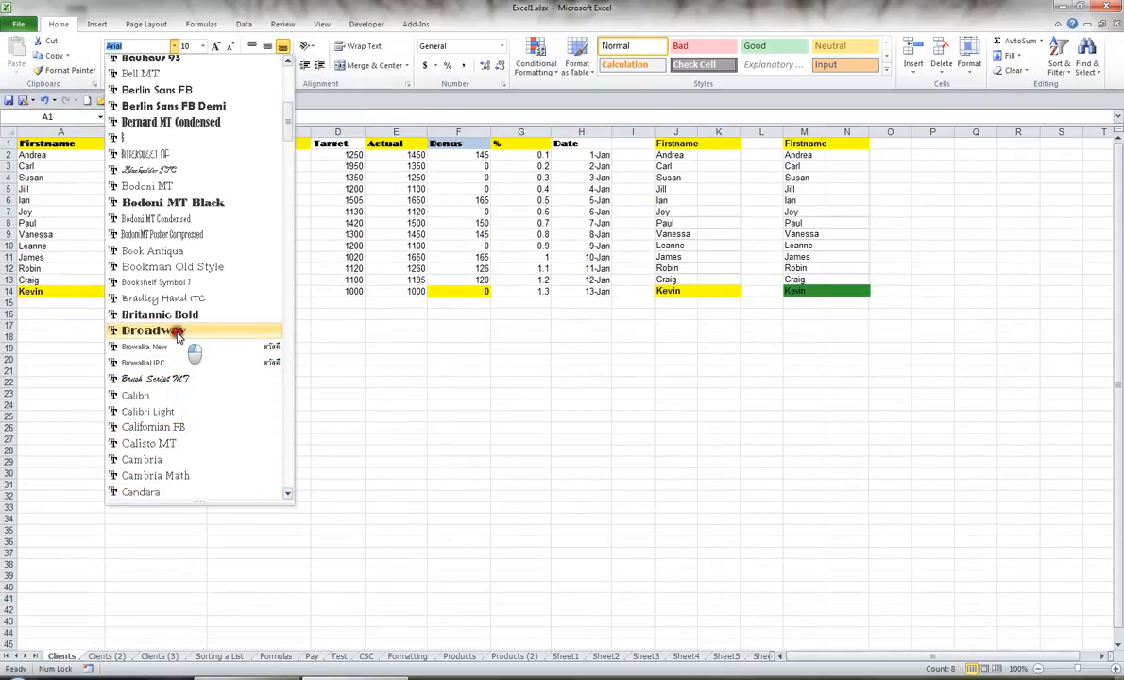
pyautogui.click(203, 46)
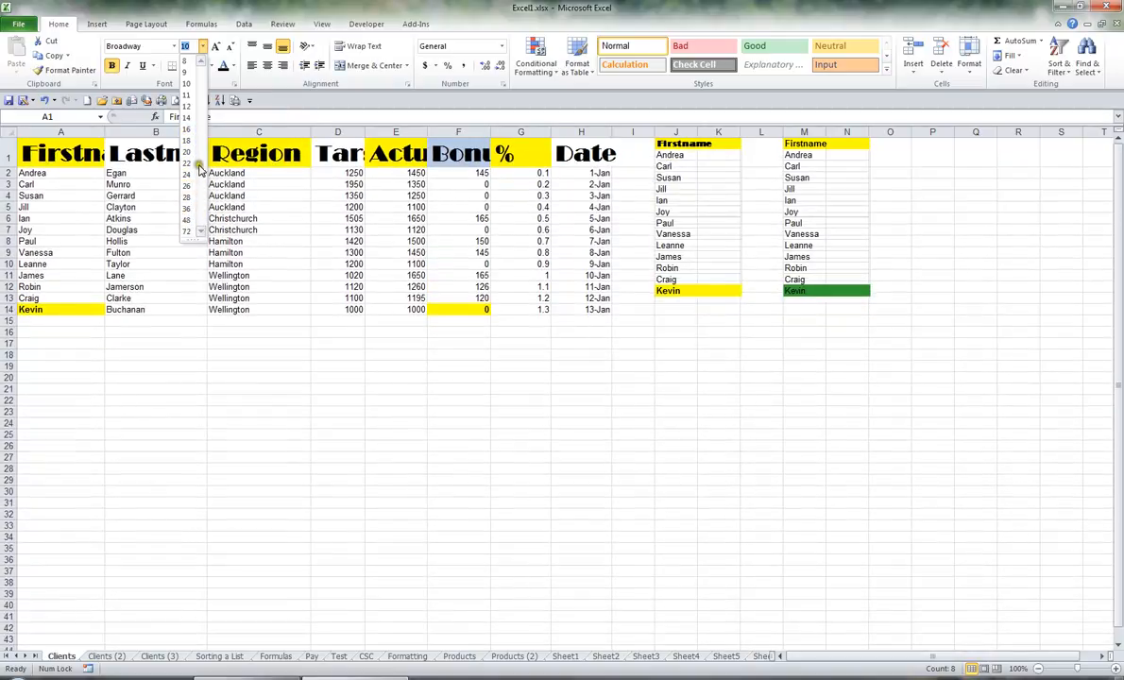
pyautogui.click(188, 132)
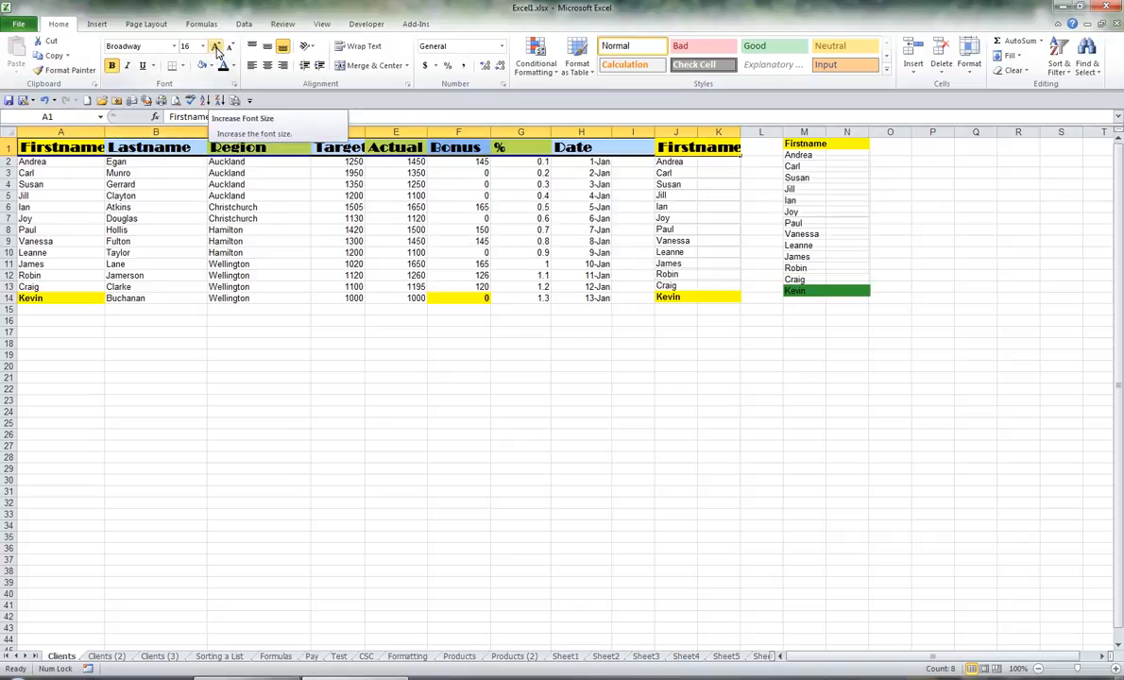
# Step: Enlarge the font of the row 1 headings in increments up to size 48
pyautogui.click(216, 48)
pyautogui.click(216, 48)
pyautogui.click(216, 48)
pyautogui.click(216, 48)
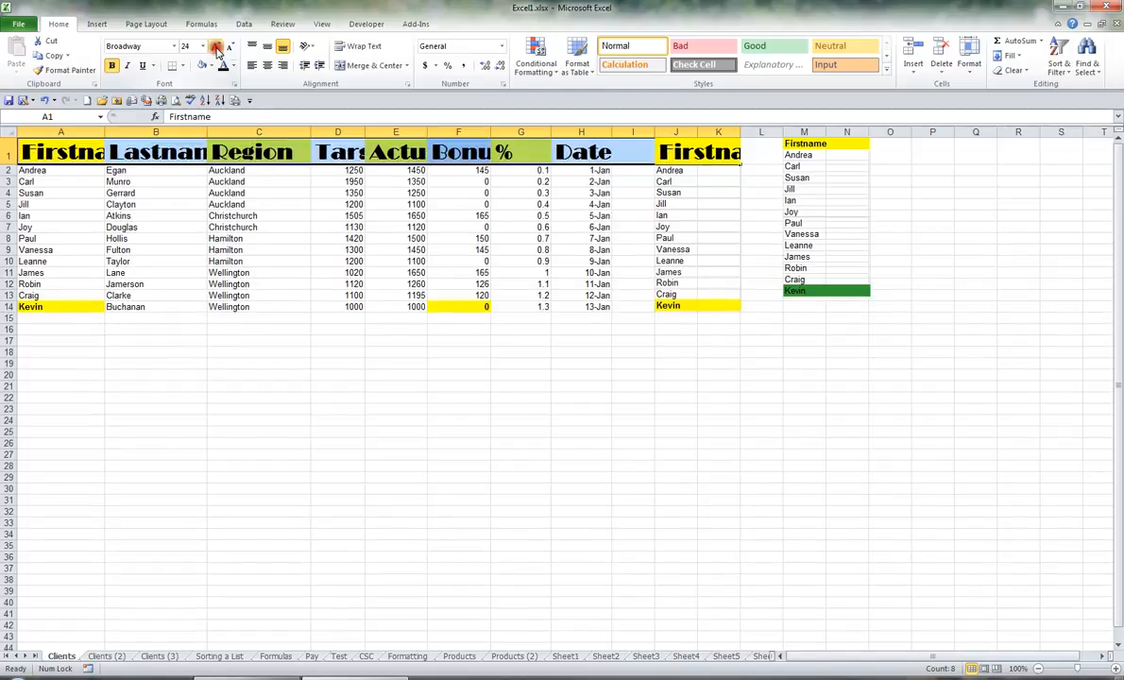
pyautogui.click(216, 48)
pyautogui.click(216, 48)
pyautogui.click(216, 49)
pyautogui.click(217, 48)
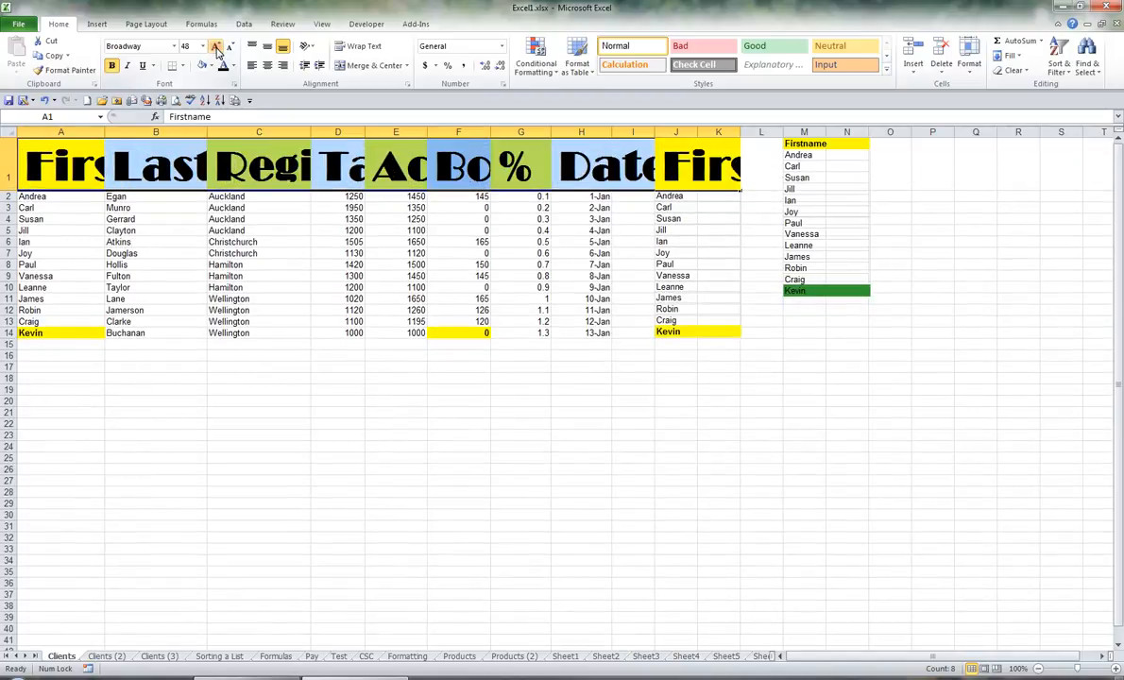
# Step: Reduce the font of the row 1 headings in increments down to size 18
pyautogui.click(229, 48)
pyautogui.click(229, 48)
pyautogui.click(229, 49)
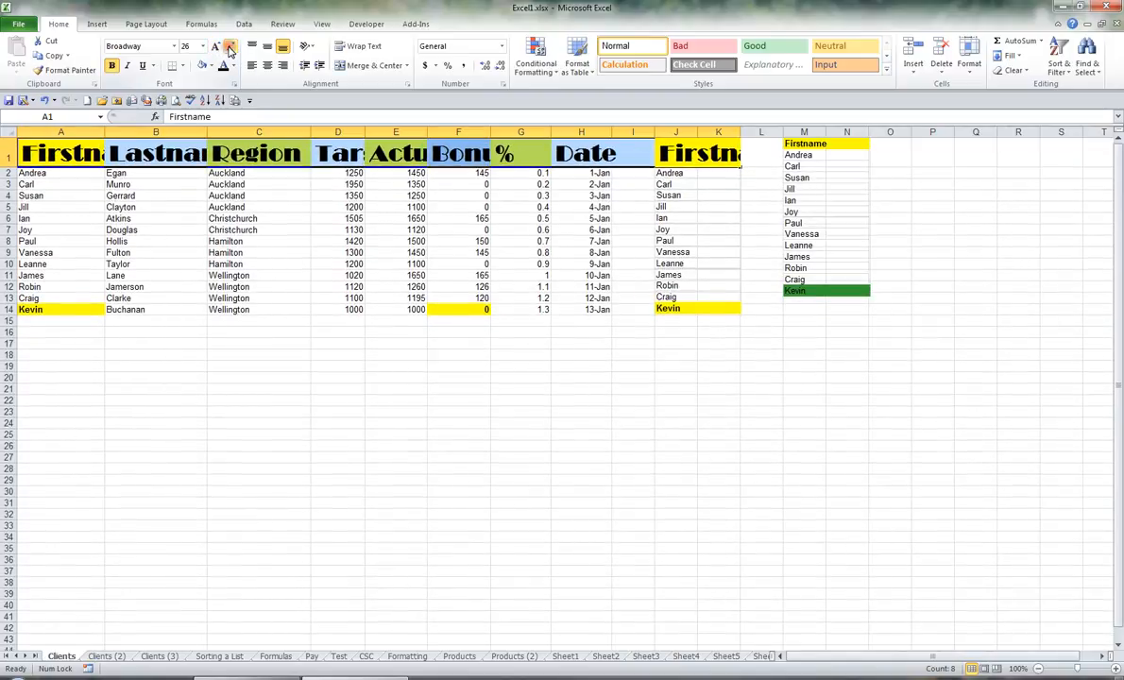
pyautogui.click(230, 48)
pyautogui.click(230, 48)
pyautogui.click(230, 48)
pyautogui.click(230, 48)
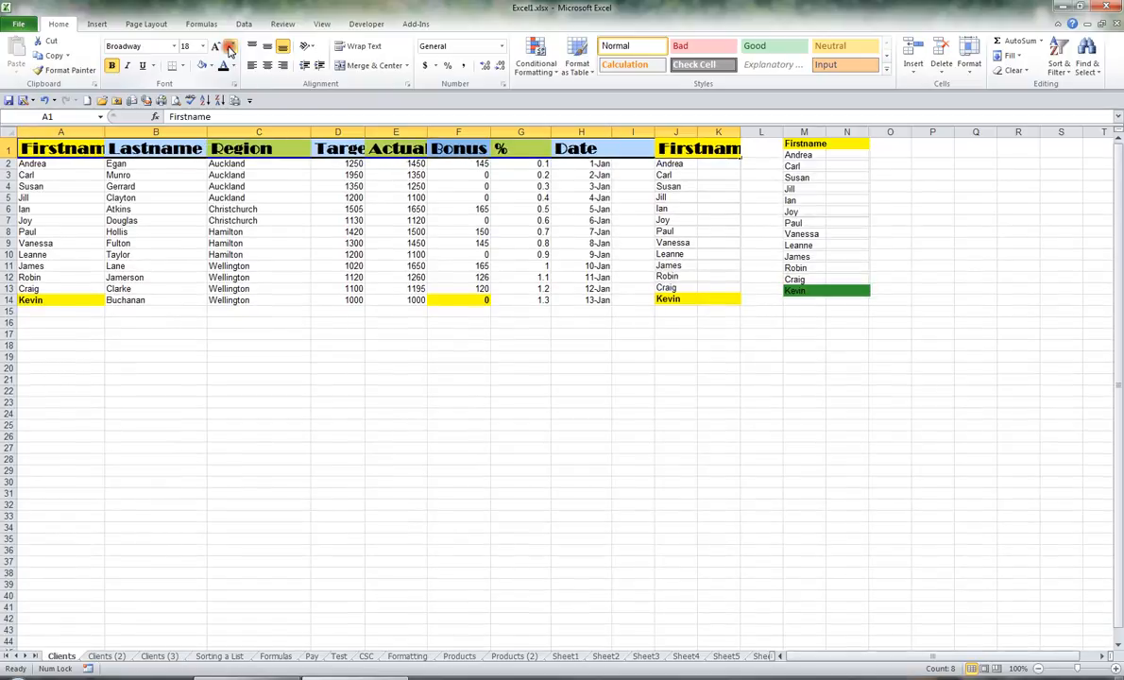
# Step: Apply a double underline to the row 1 headings
pyautogui.click(154, 67)
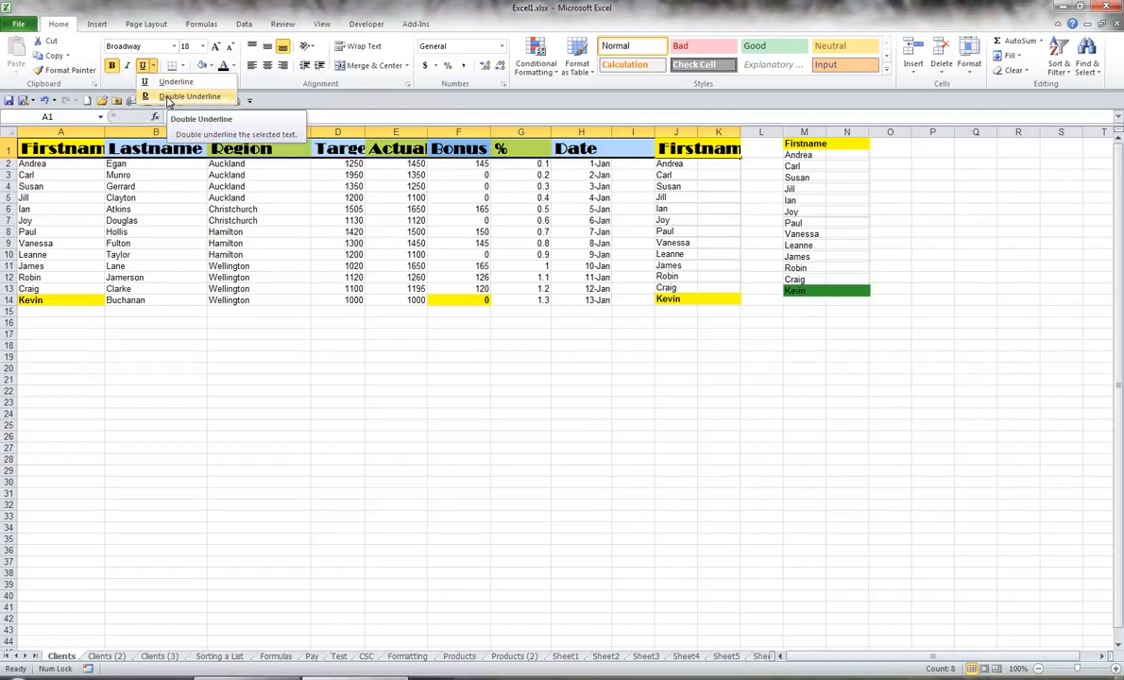
pyautogui.click(168, 99)
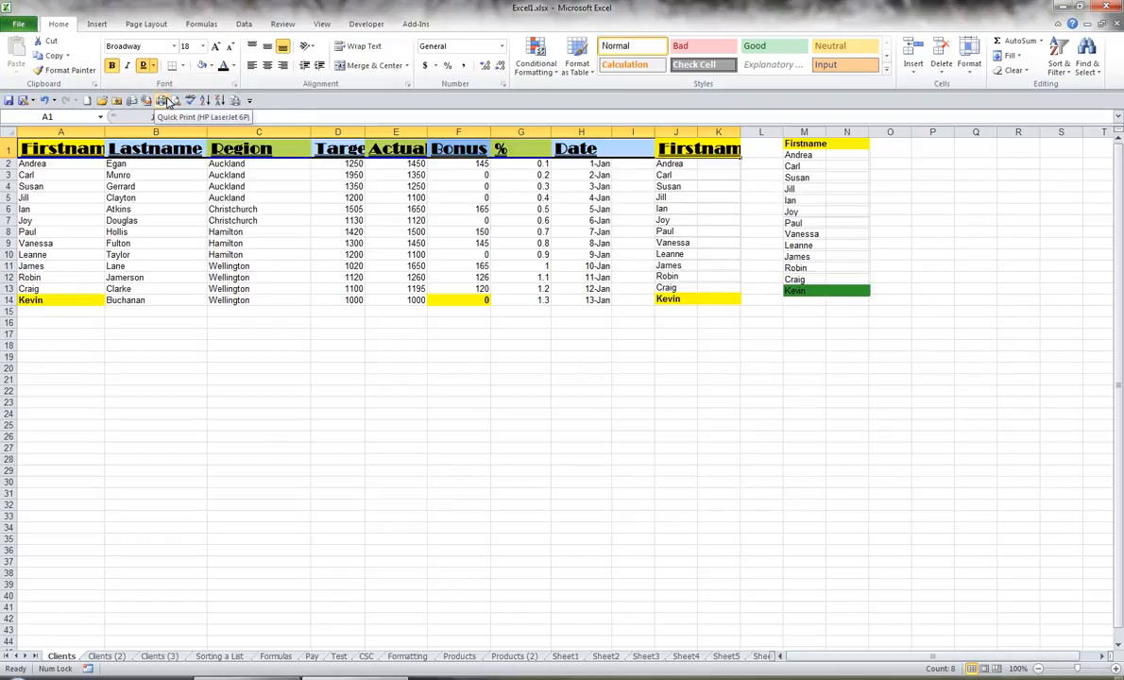
# Step: Fill the row 1 heading cells with light olive green and set their font colour to dark orange
pyautogui.click(213, 71)
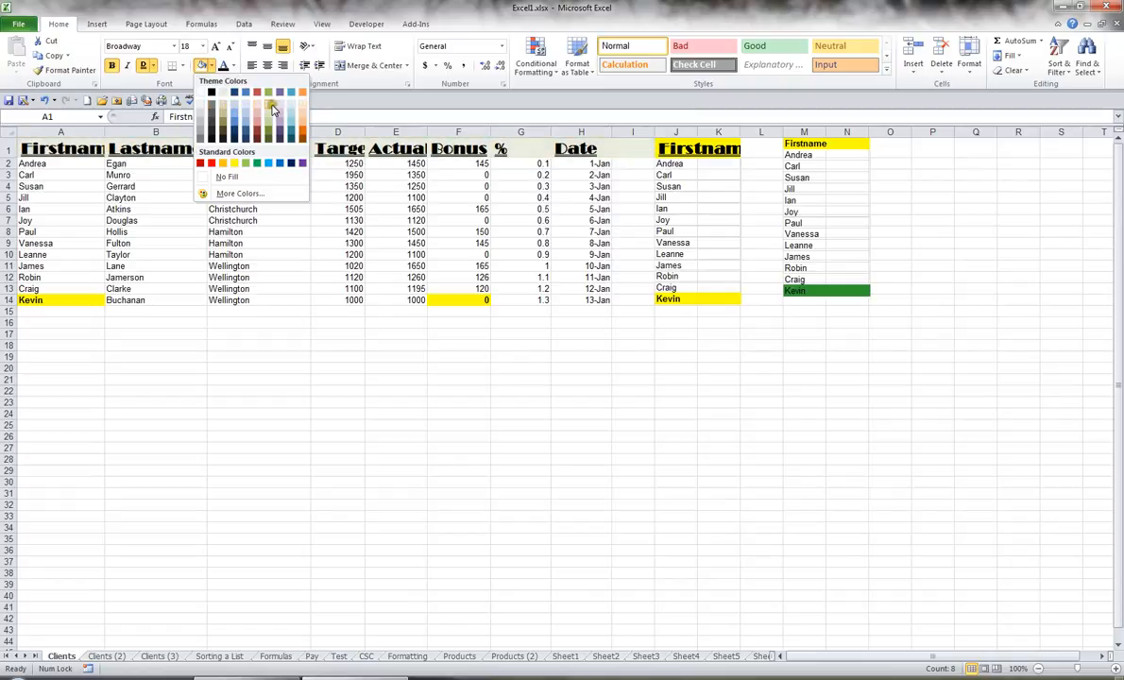
pyautogui.click(246, 115)
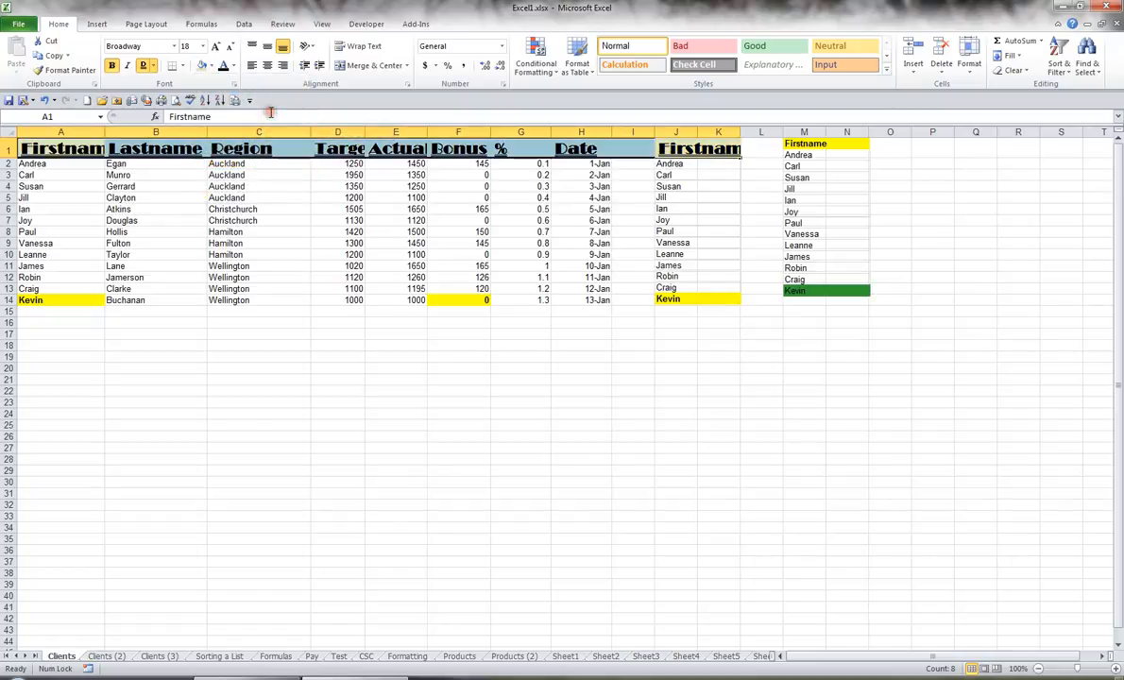
pyautogui.click(233, 67)
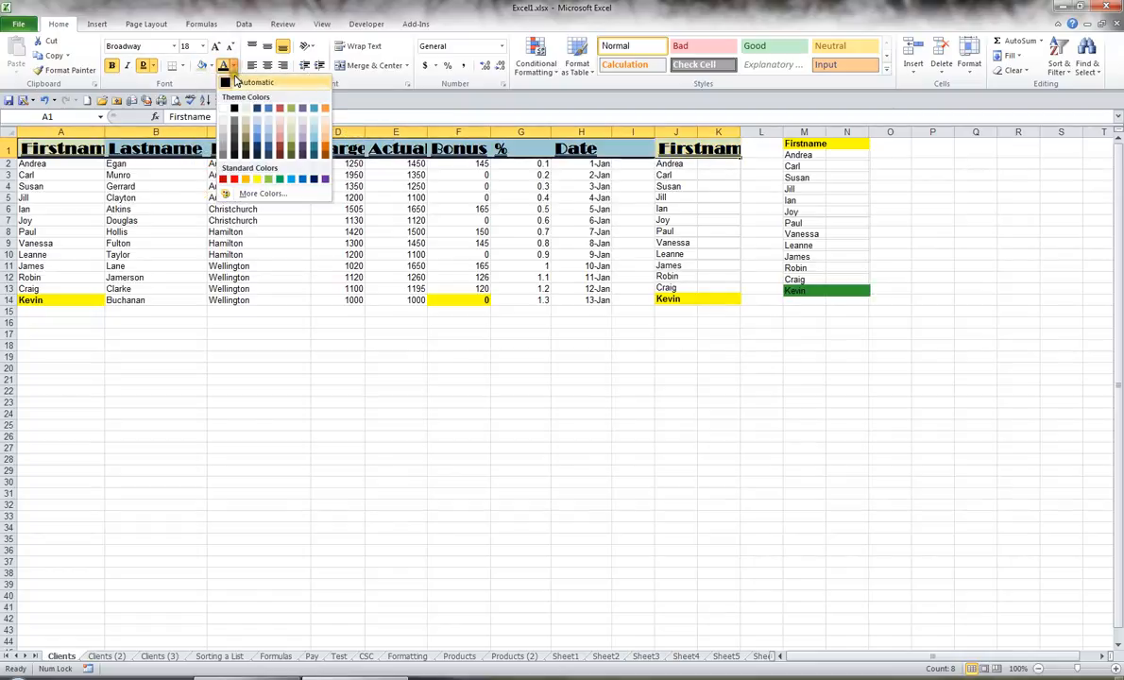
pyautogui.click(326, 148)
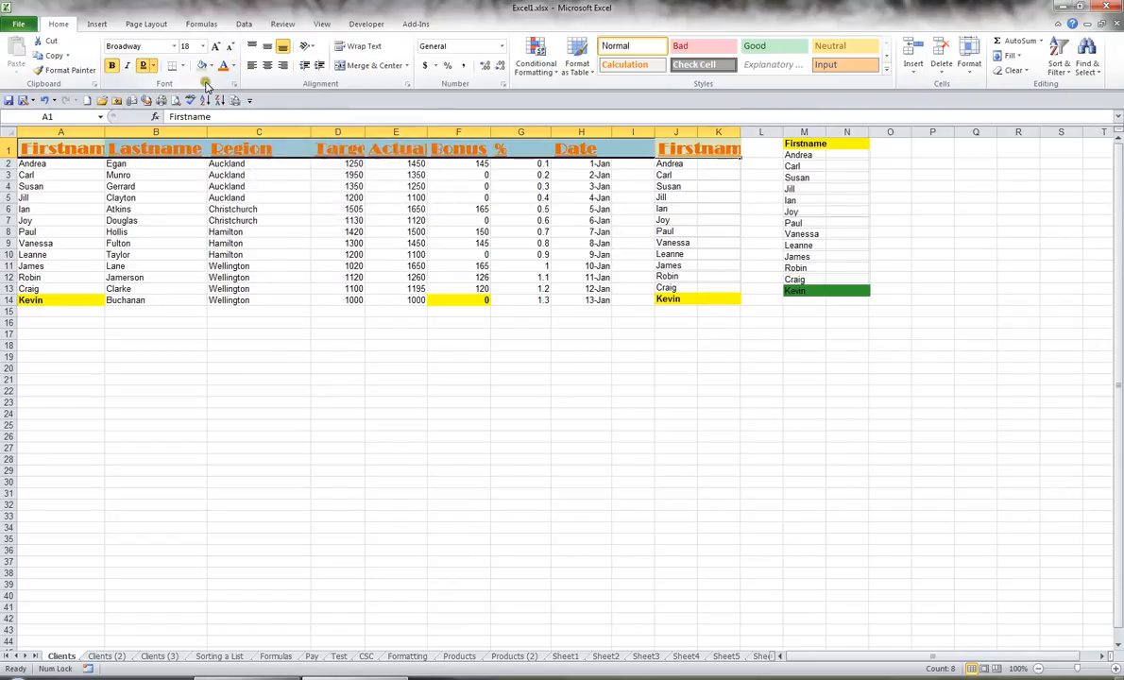
# Step: Review the headings' font settings in the Format Cells dialog, cancel it and deselect the headings
pyautogui.click(235, 86)
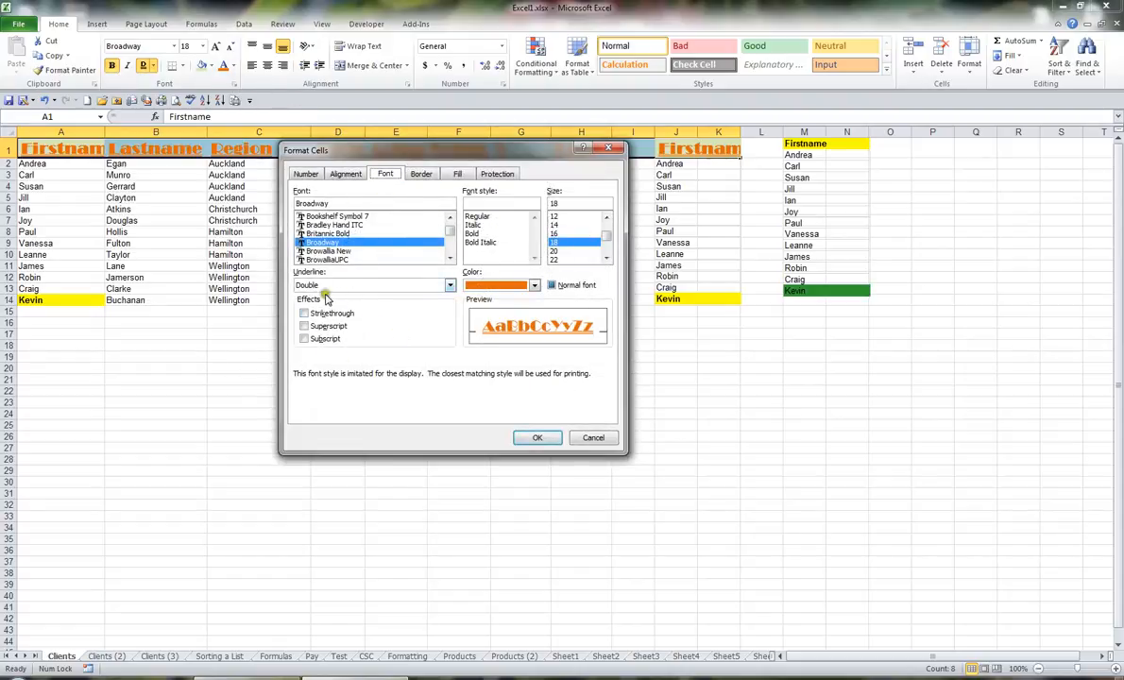
pyautogui.click(593, 437)
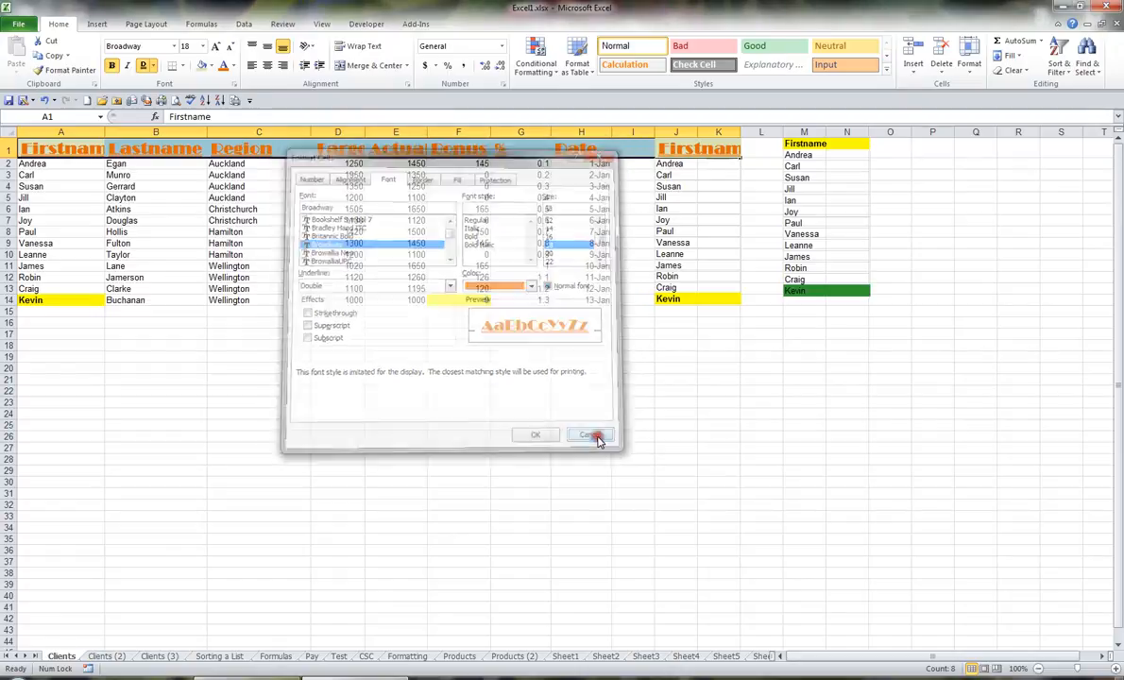
pyautogui.click(345, 220)
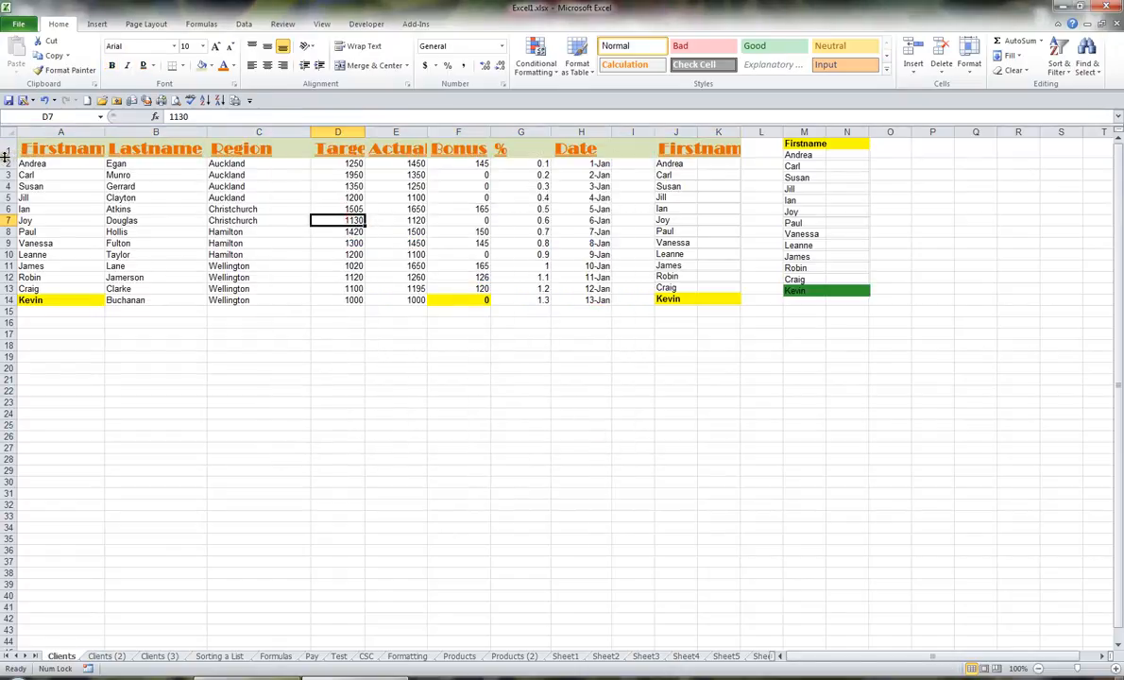
# Step: Make row 1 about three times as tall and delete the pasted first-name pictures over columns M:N and J:K
pyautogui.moveTo(9, 156); pyautogui.dragTo(10, 201)
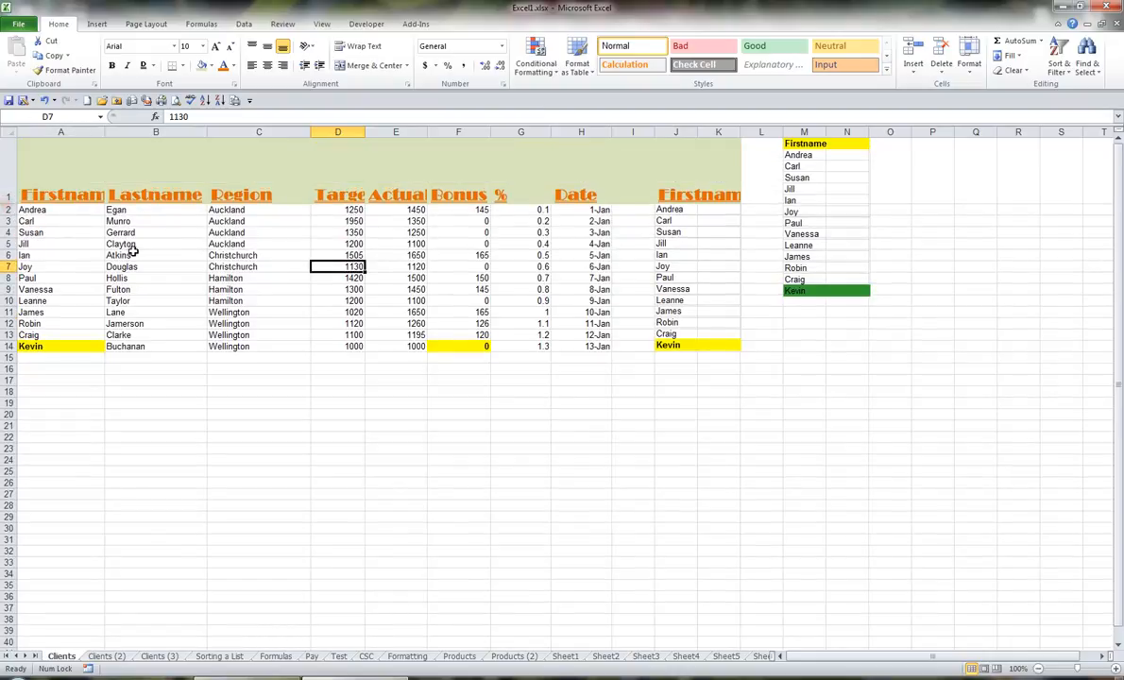
pyautogui.click(820, 256)
pyautogui.press('Delete')
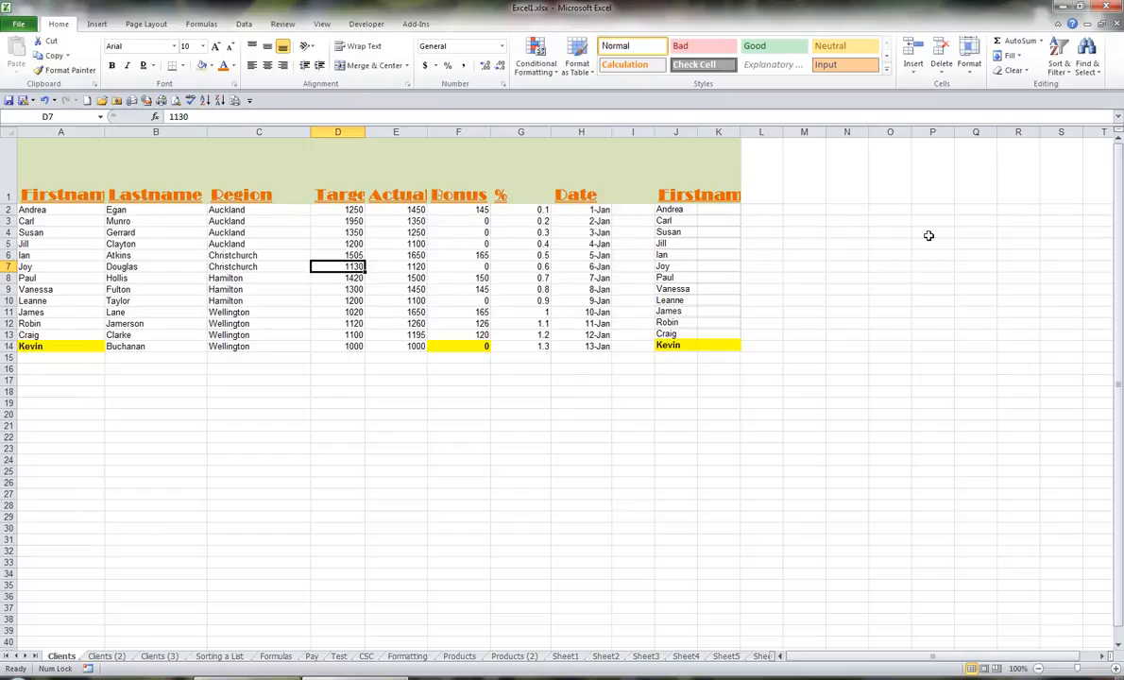
pyautogui.click(721, 247)
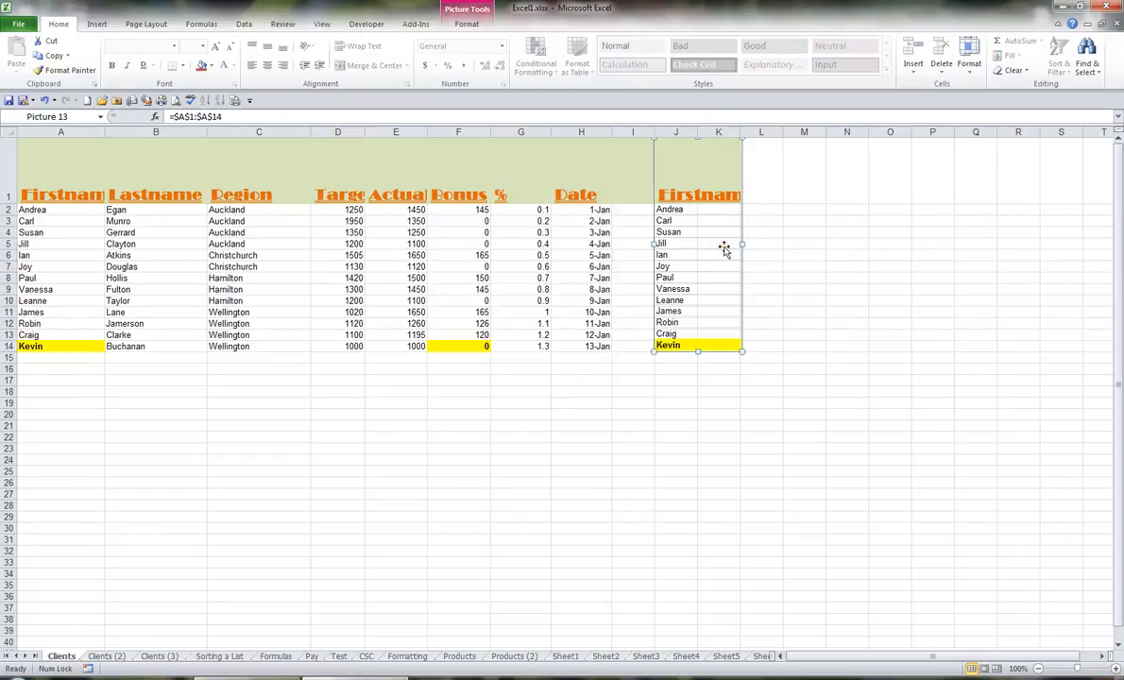
pyautogui.press('Delete')
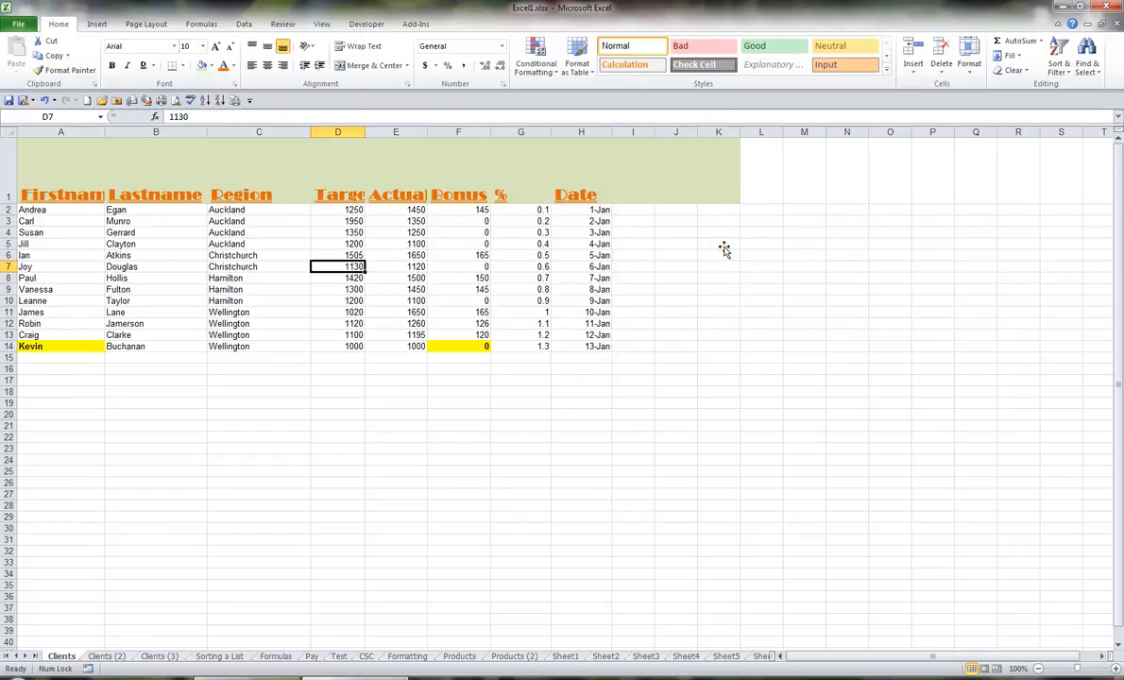
# Step: Try top, middle and bottom vertical alignment on all of row 1, and leave it middle-aligned
pyautogui.click(8, 174)
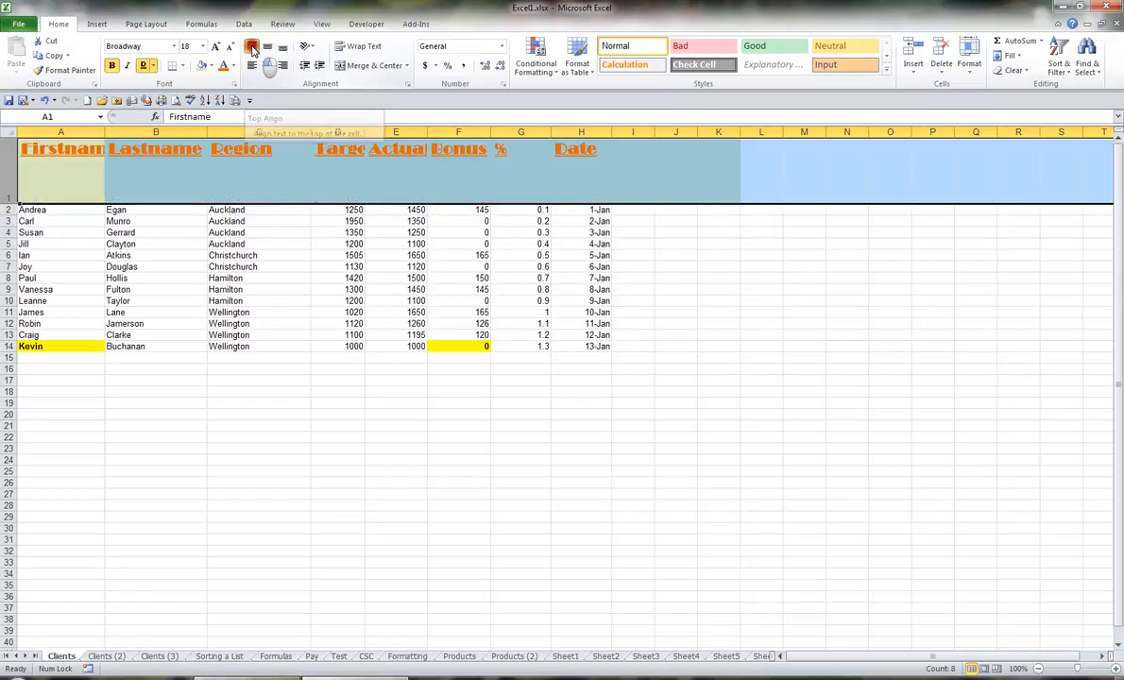
pyautogui.click(266, 47)
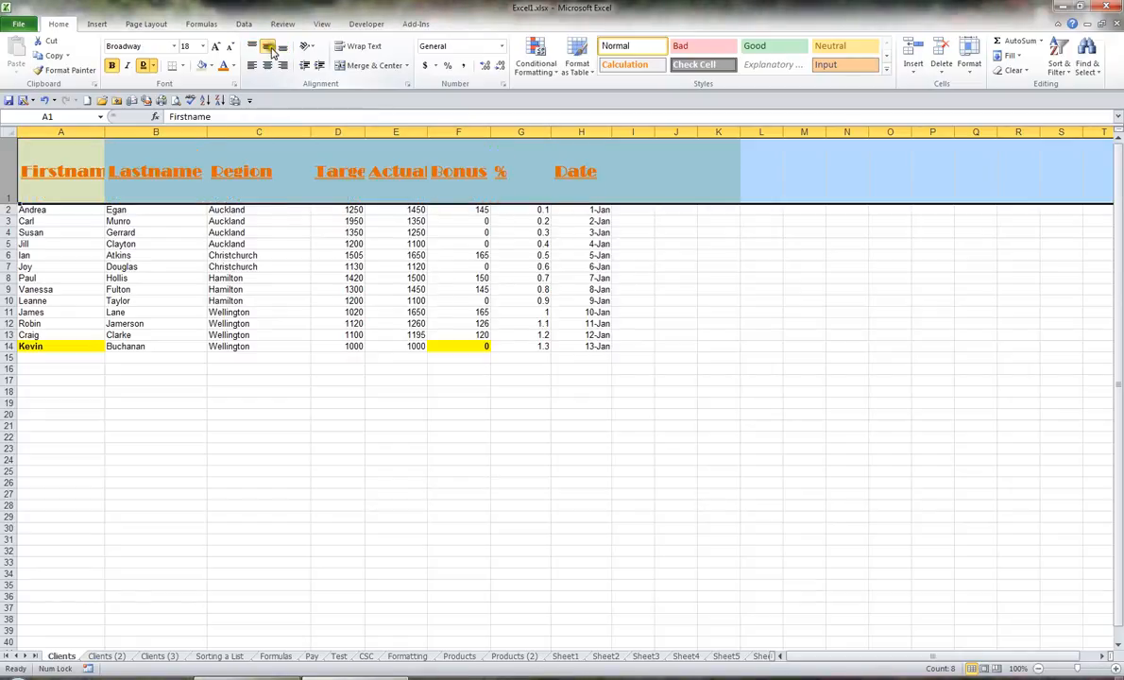
pyautogui.click(284, 49)
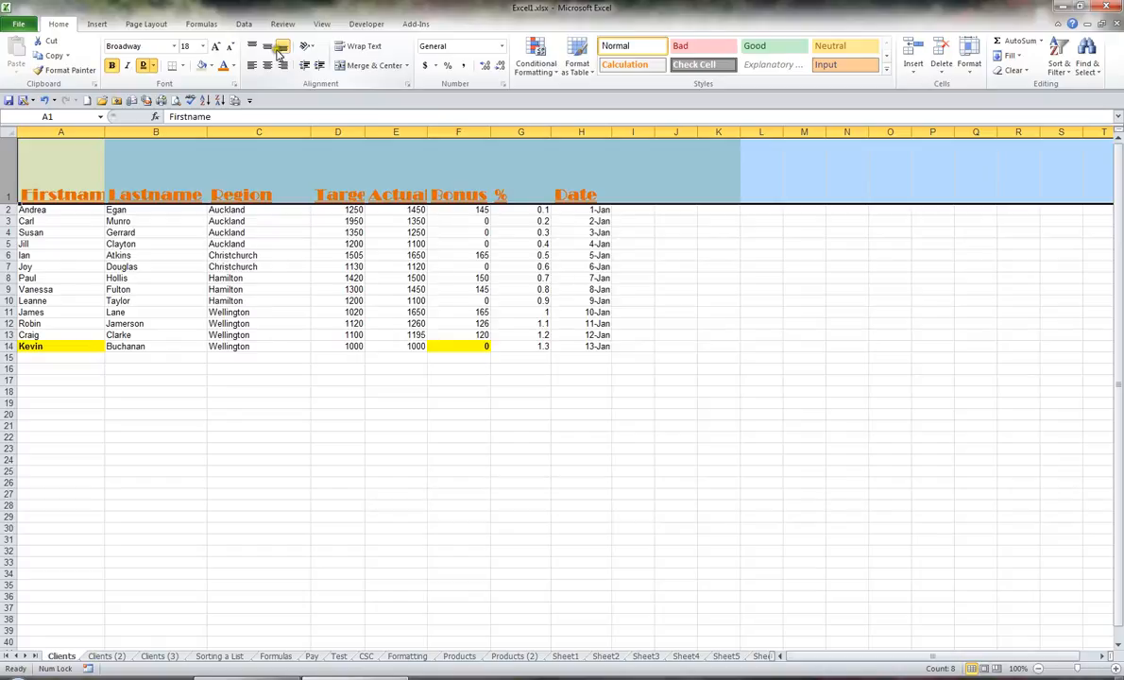
pyautogui.click(267, 49)
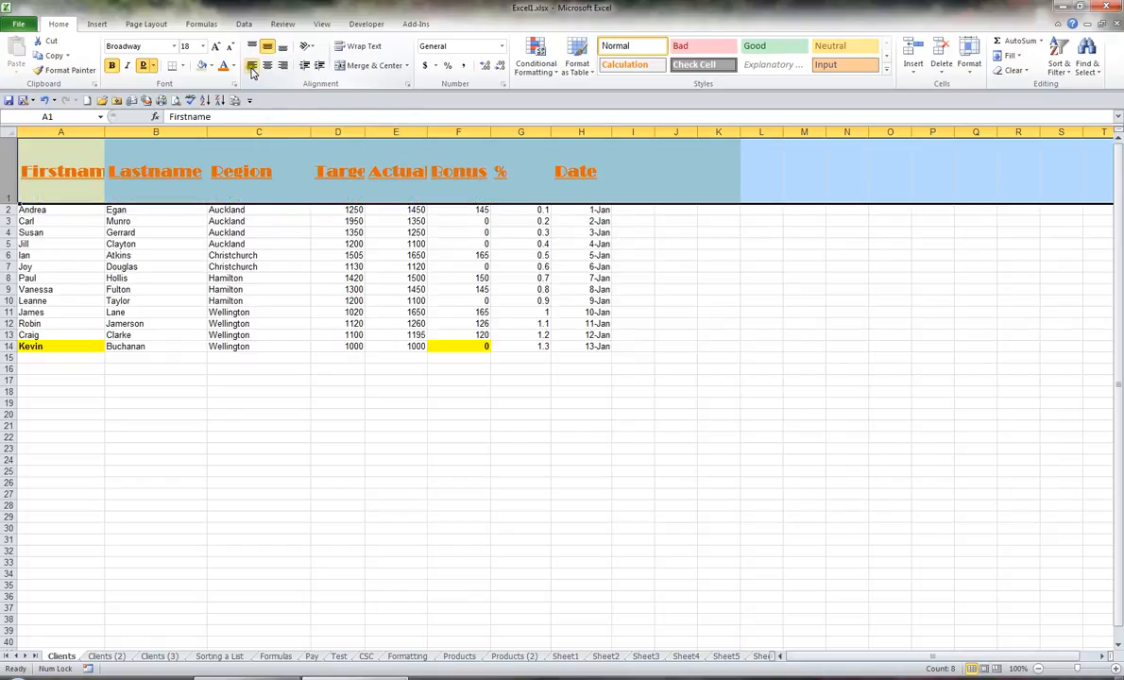
# Step: Try centre and right alignment on the row 1 headings, and leave them horizontally centred
pyautogui.click(267, 66)
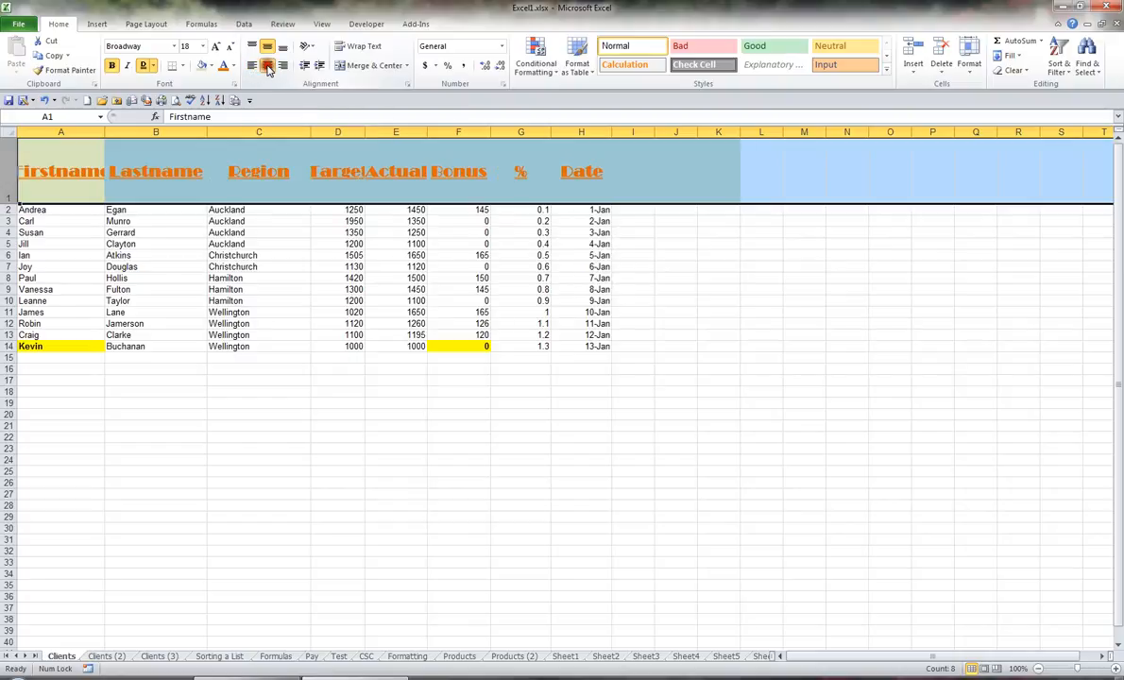
pyautogui.click(284, 66)
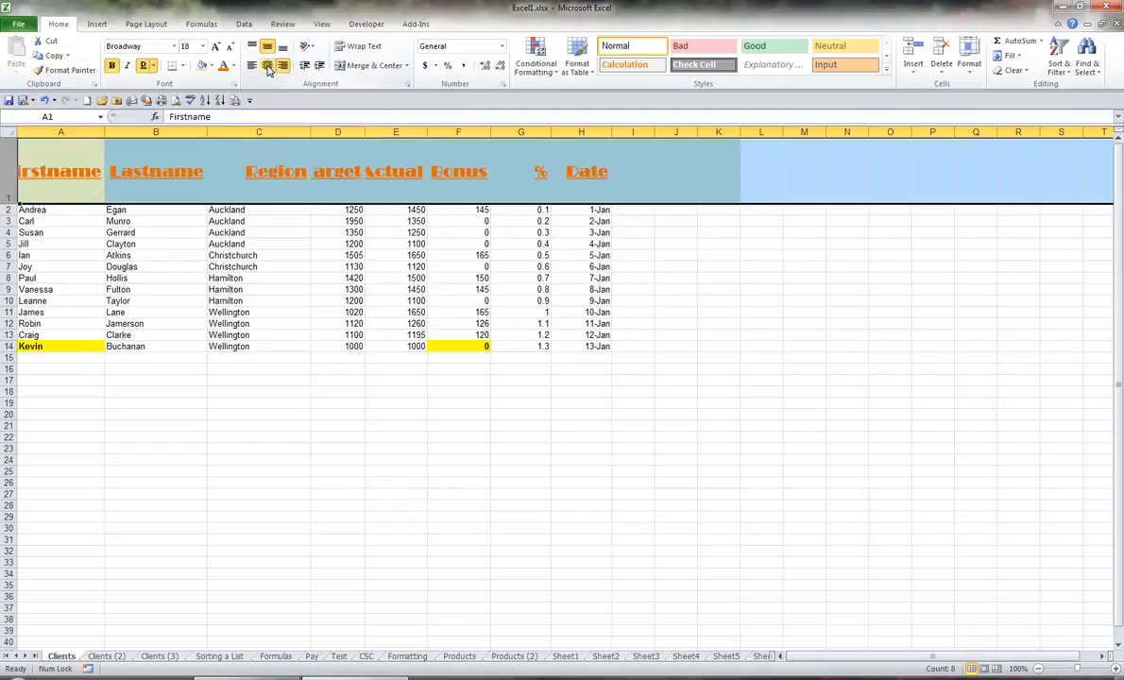
pyautogui.click(267, 66)
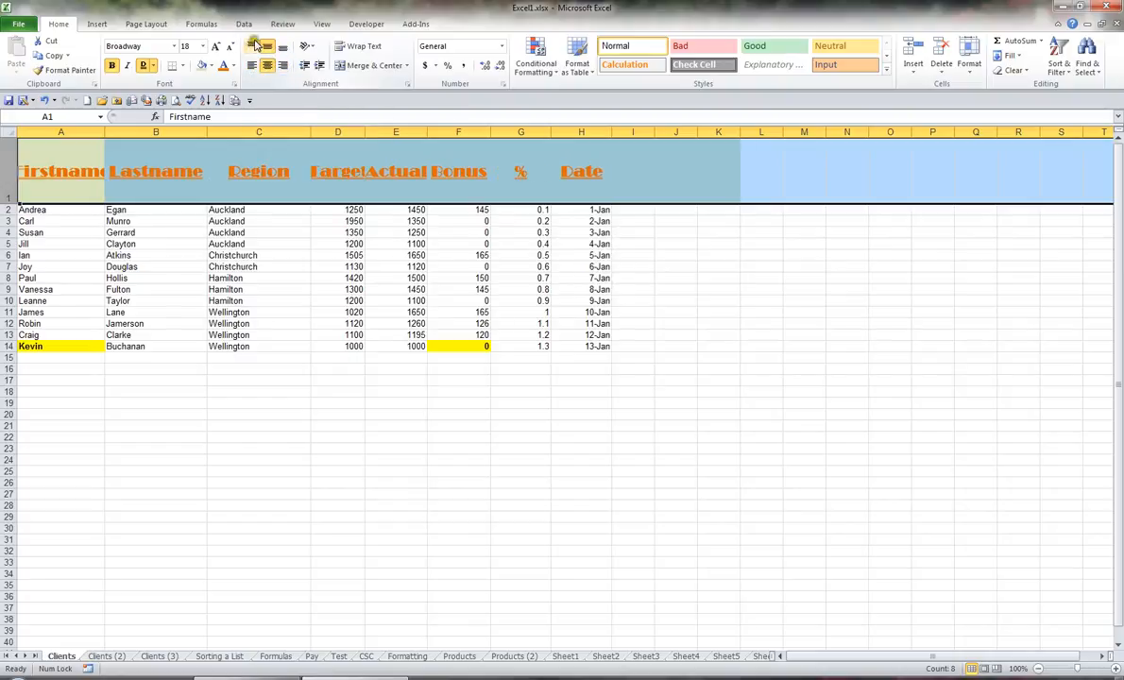
# Step: Rotate the row 1 heading text up and autofit the row height to the rotated headings
pyautogui.click(313, 47)
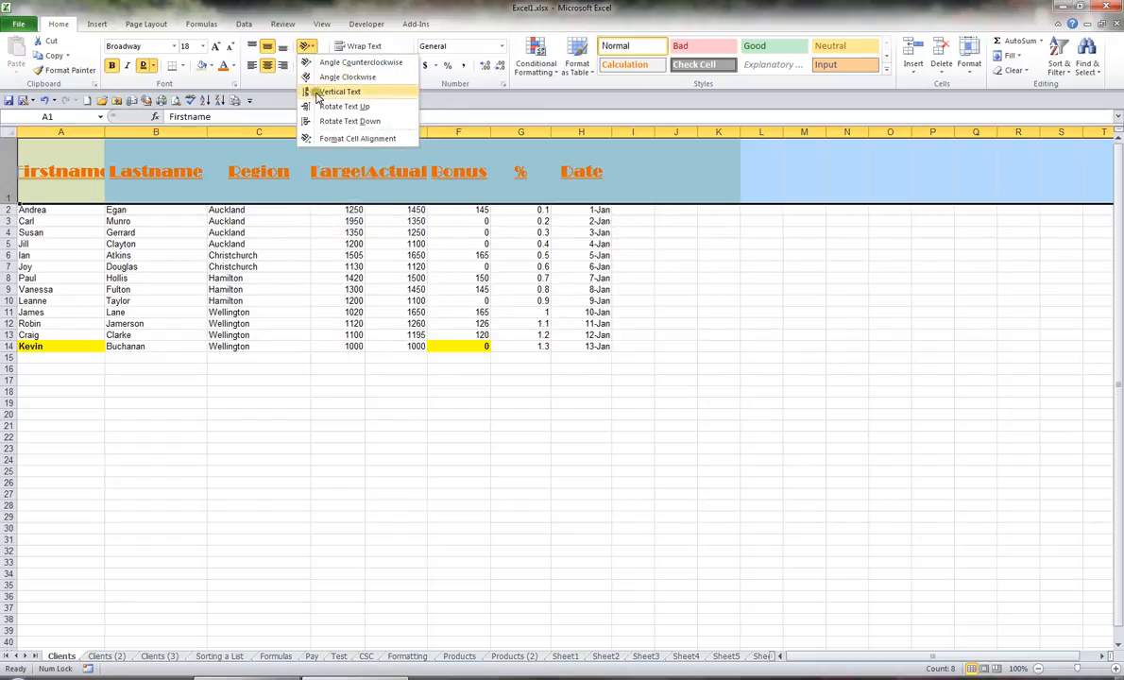
pyautogui.click(343, 107)
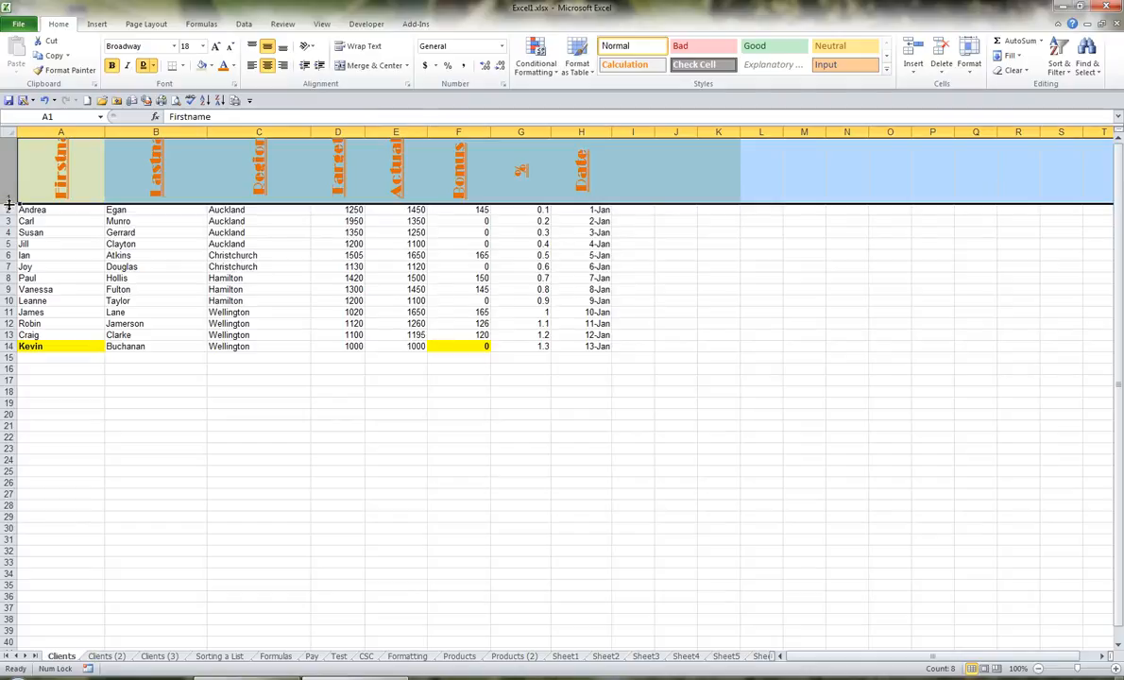
pyautogui.doubleClick(7, 203)
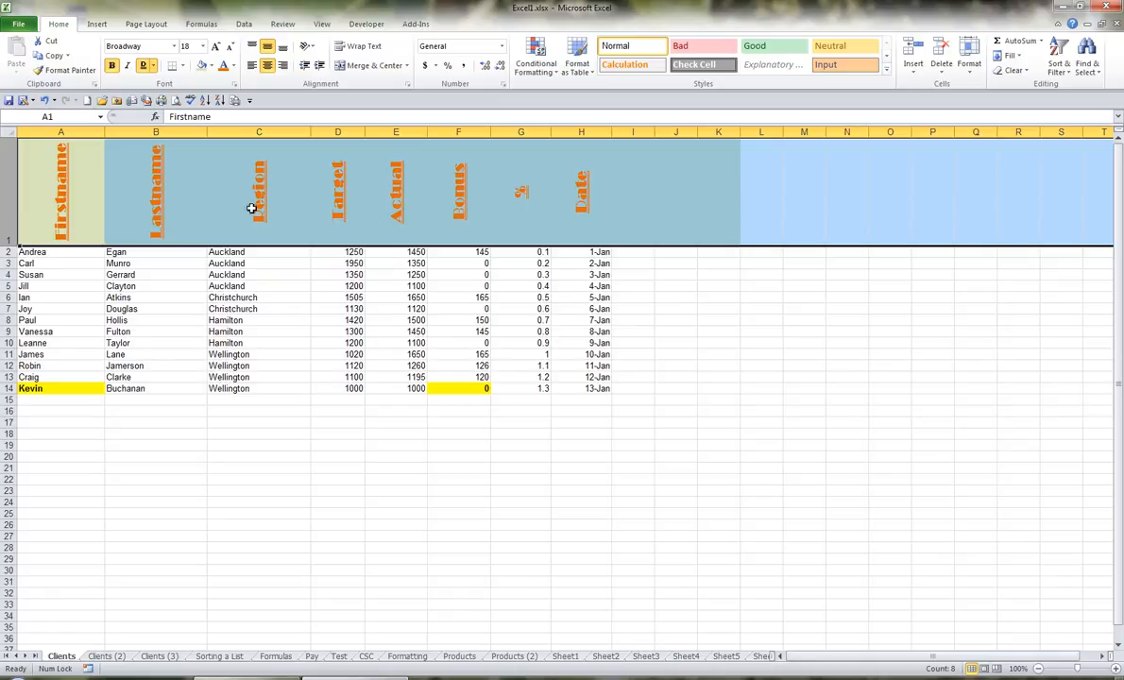
# Step: Change the orientation of the row 1 headings to Angle Counterclockwise
pyautogui.click(311, 46)
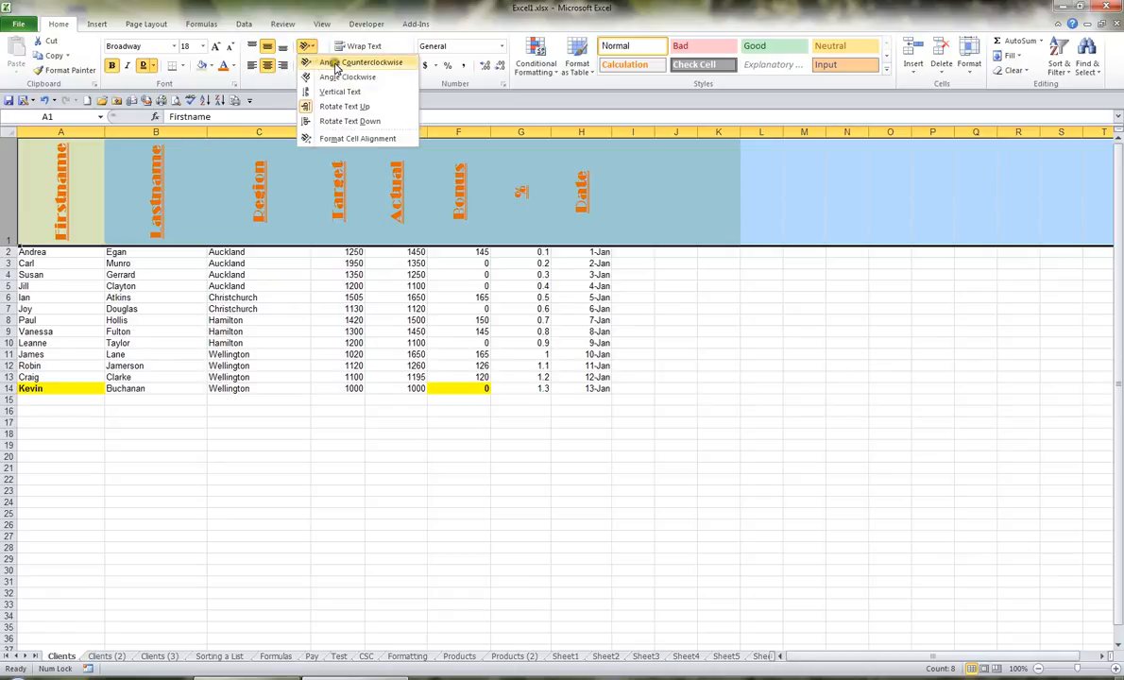
pyautogui.click(336, 63)
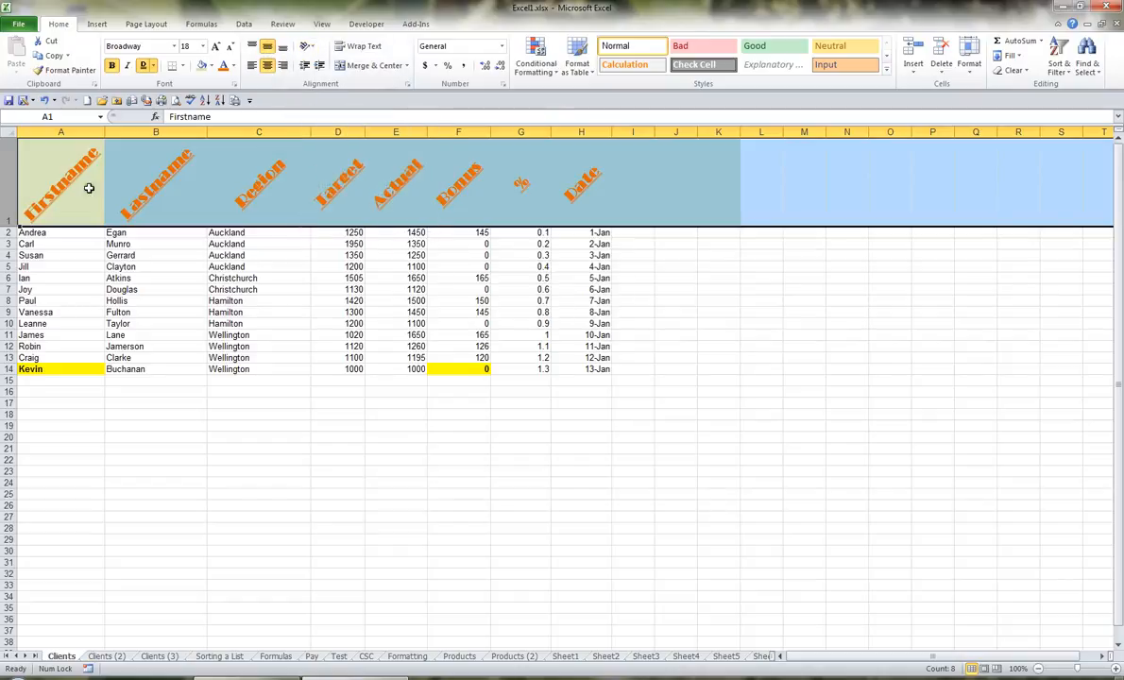
# Step: Insert a blank row above the headings and enter "Title" in cell A1
pyautogui.click(5, 174)
pyautogui.hotkey('ctrl', 'shift', '+')
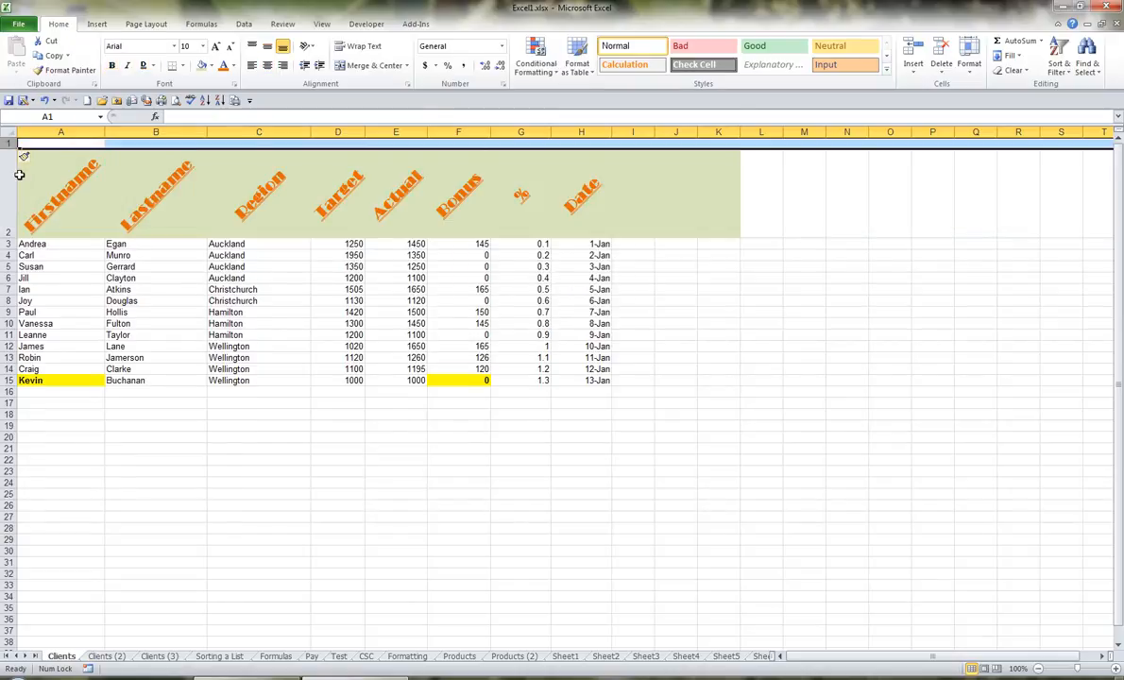
pyautogui.hotkey('ctrl', 'Home')
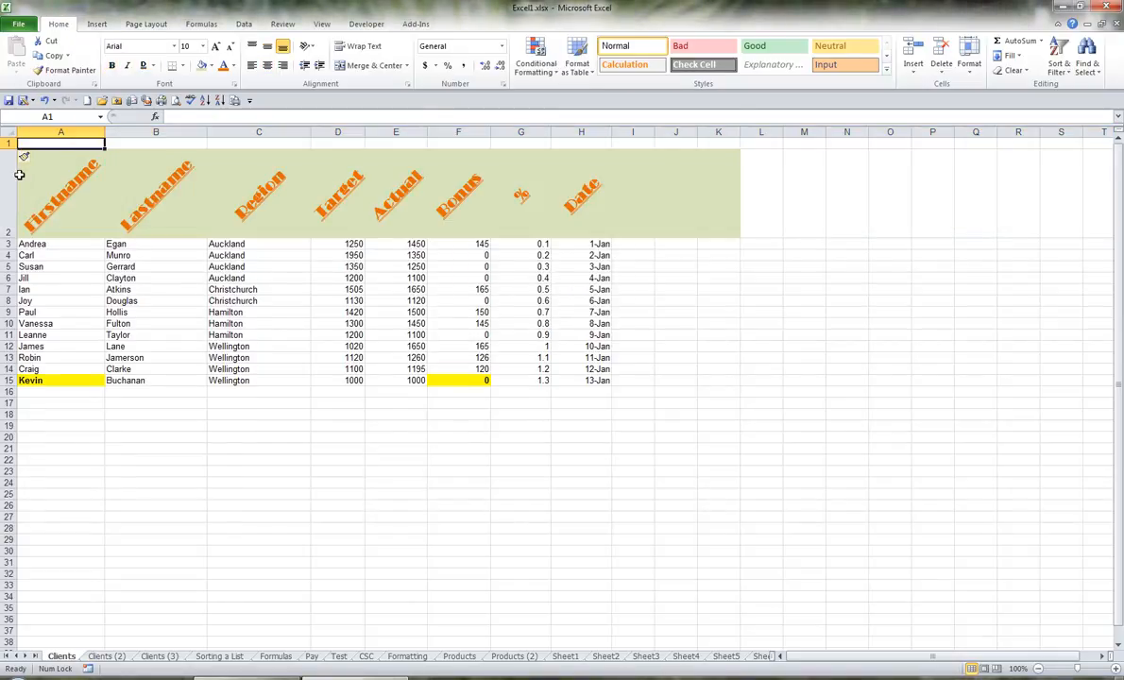
pyautogui.write('Titl')
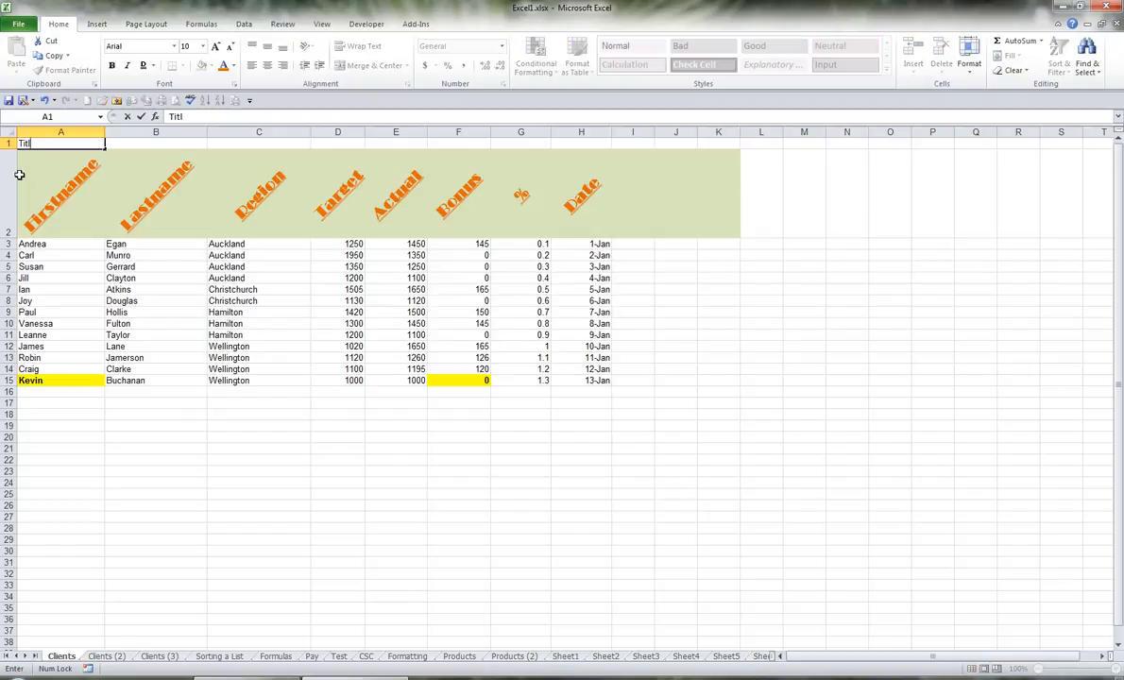
pyautogui.write('e')
pyautogui.press('Return')
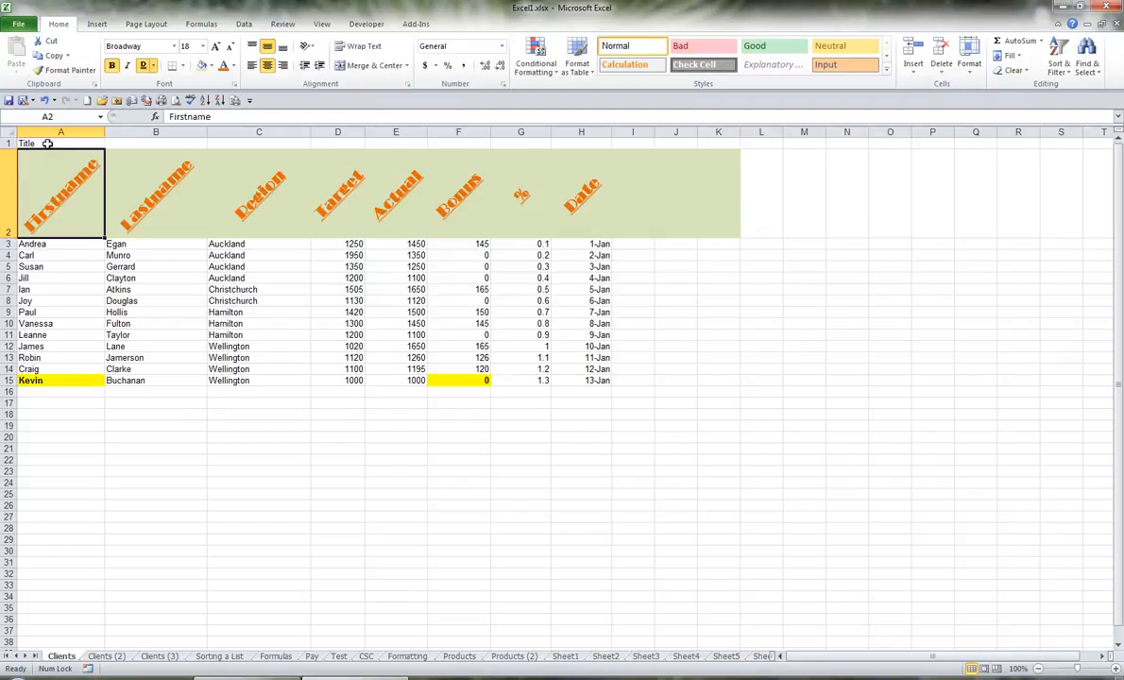
# Step: Format the title in cell A1 with the Batang font at size 48
pyautogui.click(47, 144)
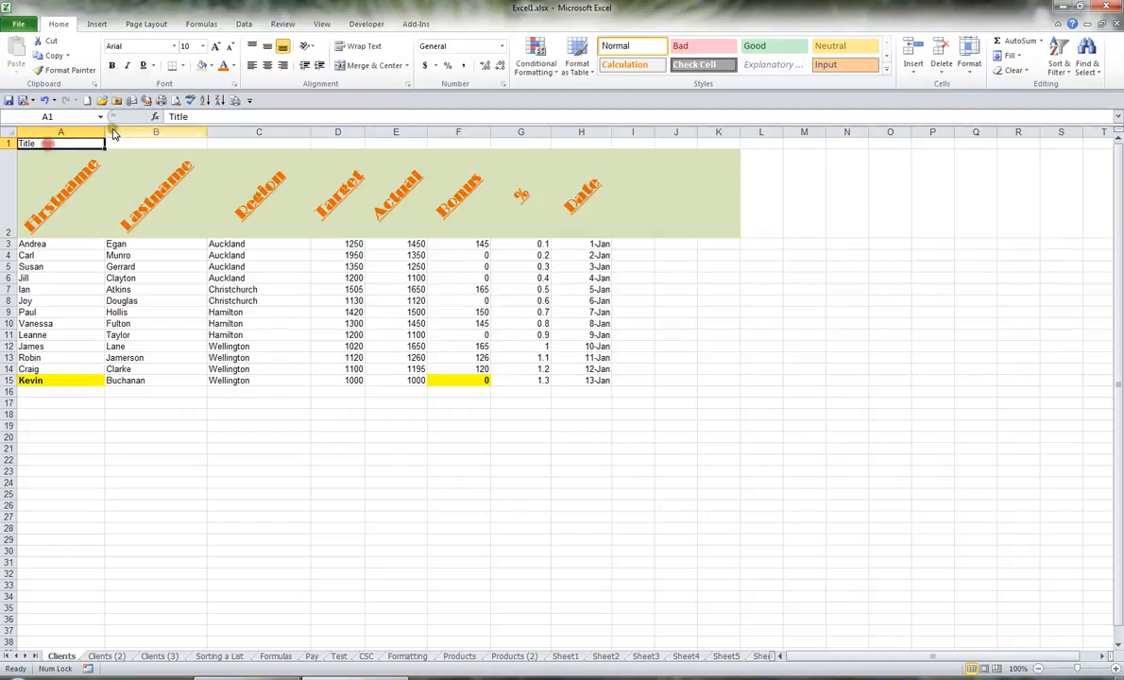
pyautogui.click(201, 46)
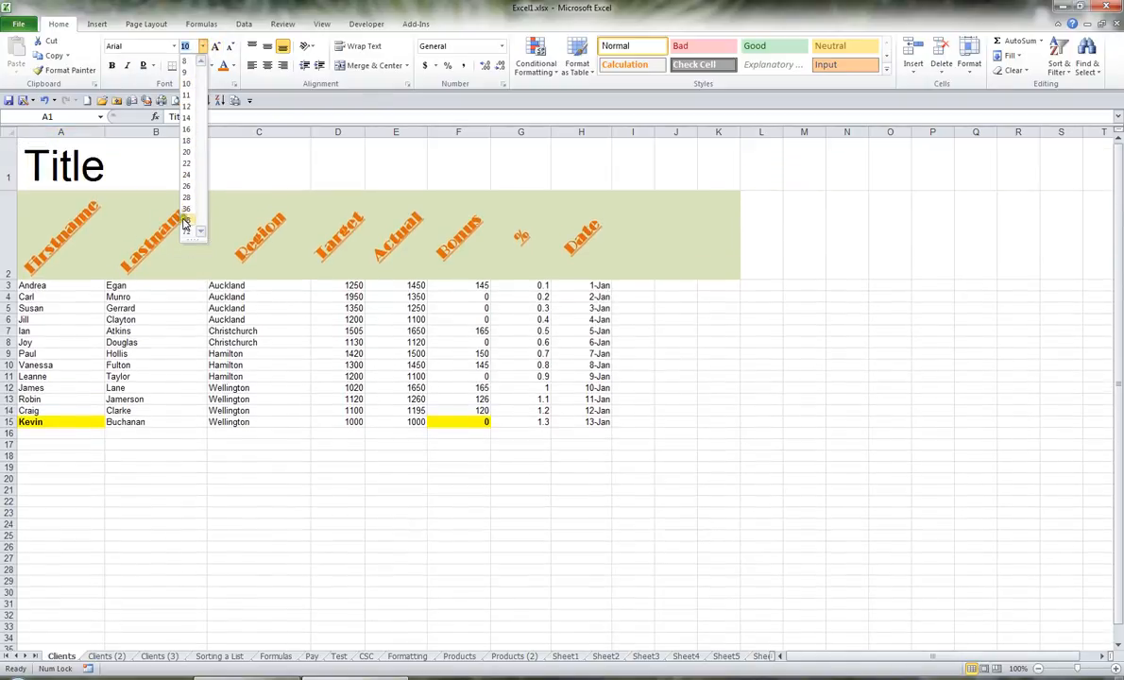
pyautogui.click(186, 222)
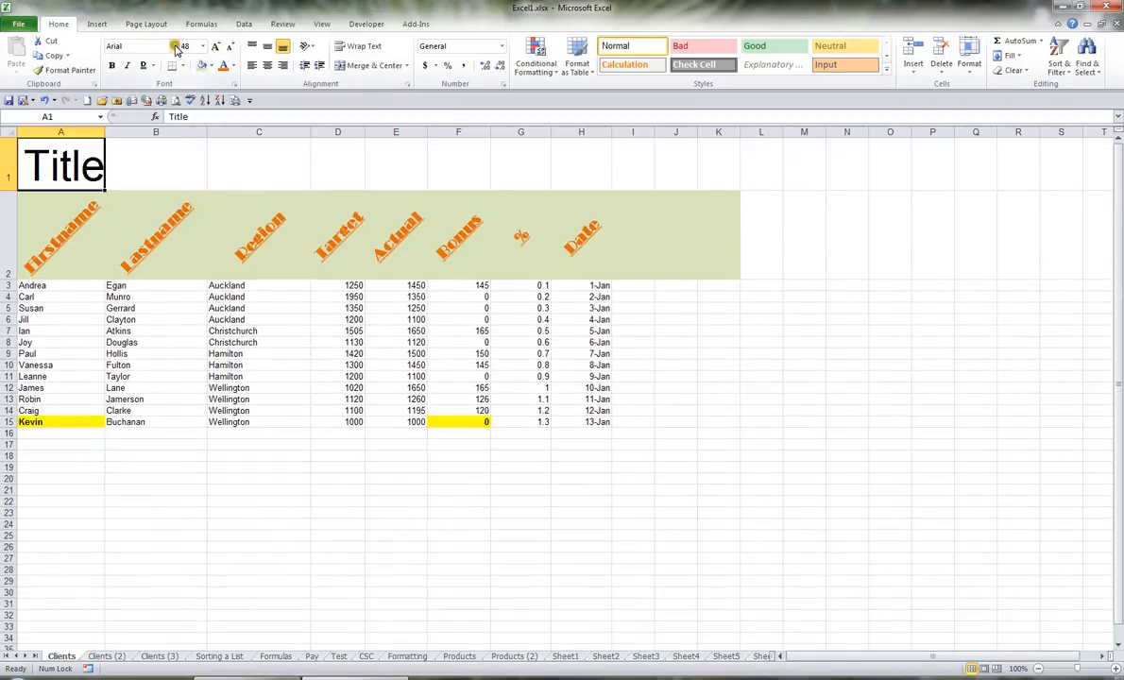
pyautogui.click(174, 46)
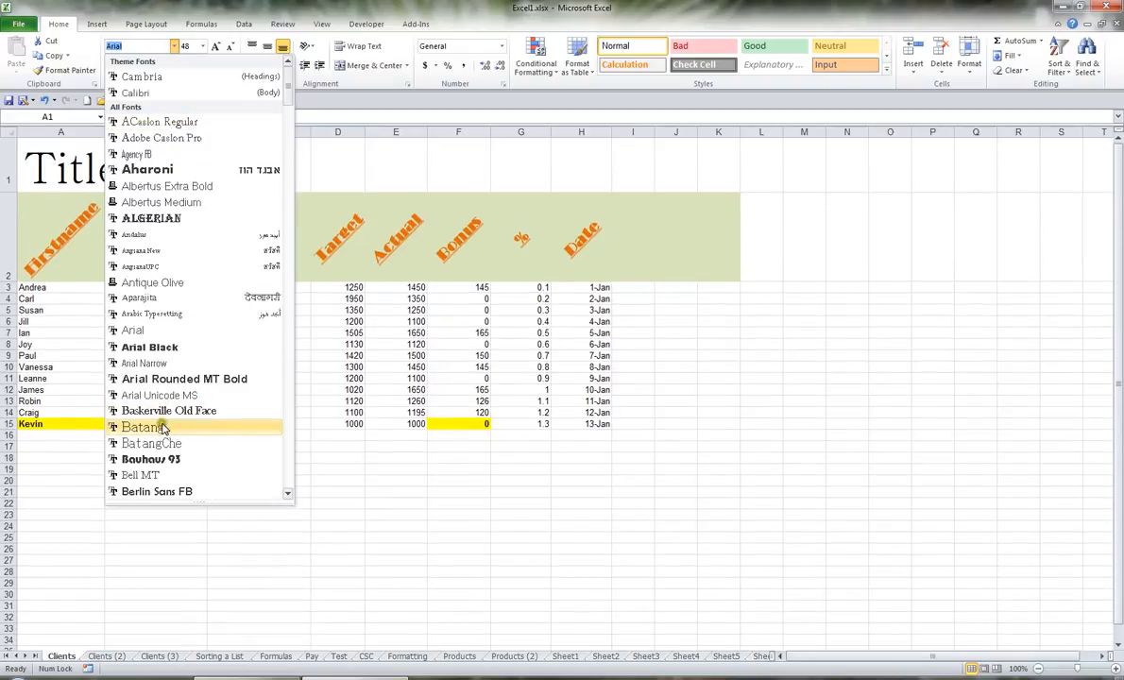
pyautogui.click(162, 427)
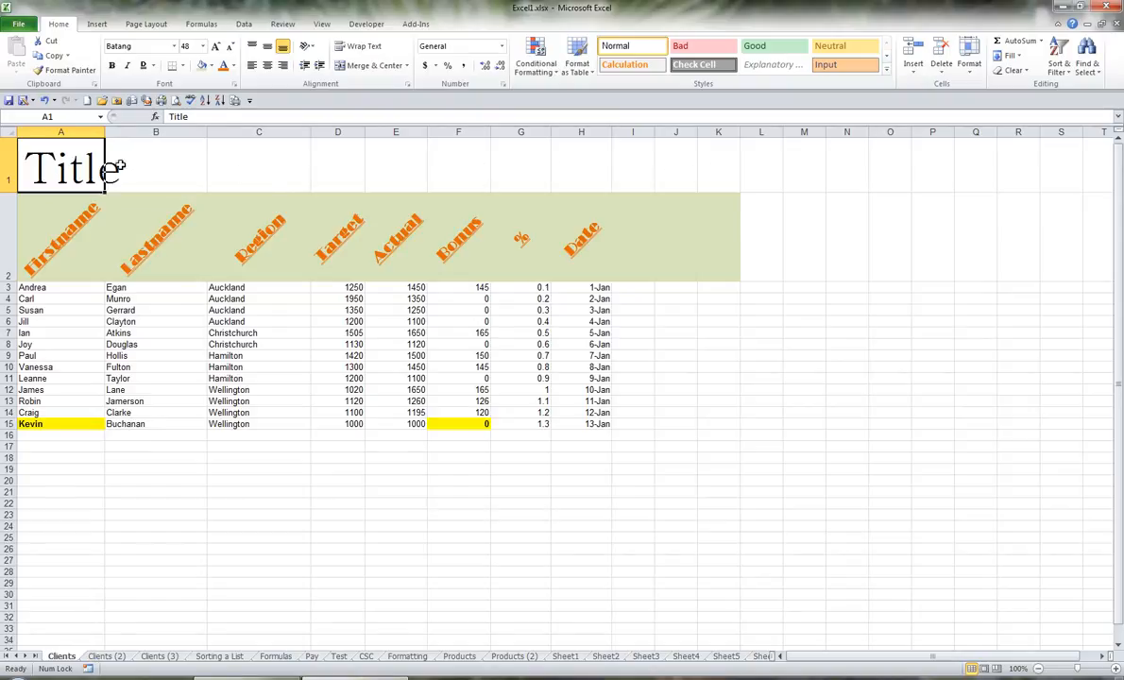
# Step: Merge and center the title across cells A1:K1
pyautogui.moveTo(120, 168); pyautogui.dragTo(716, 179)
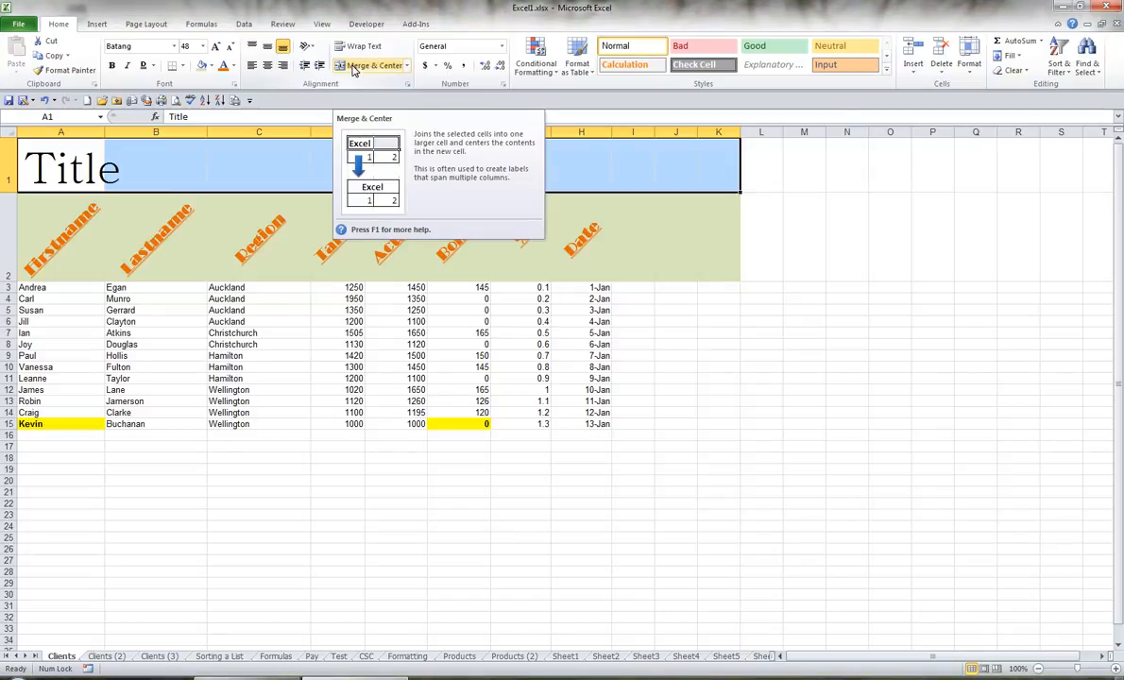
pyautogui.click(408, 66)
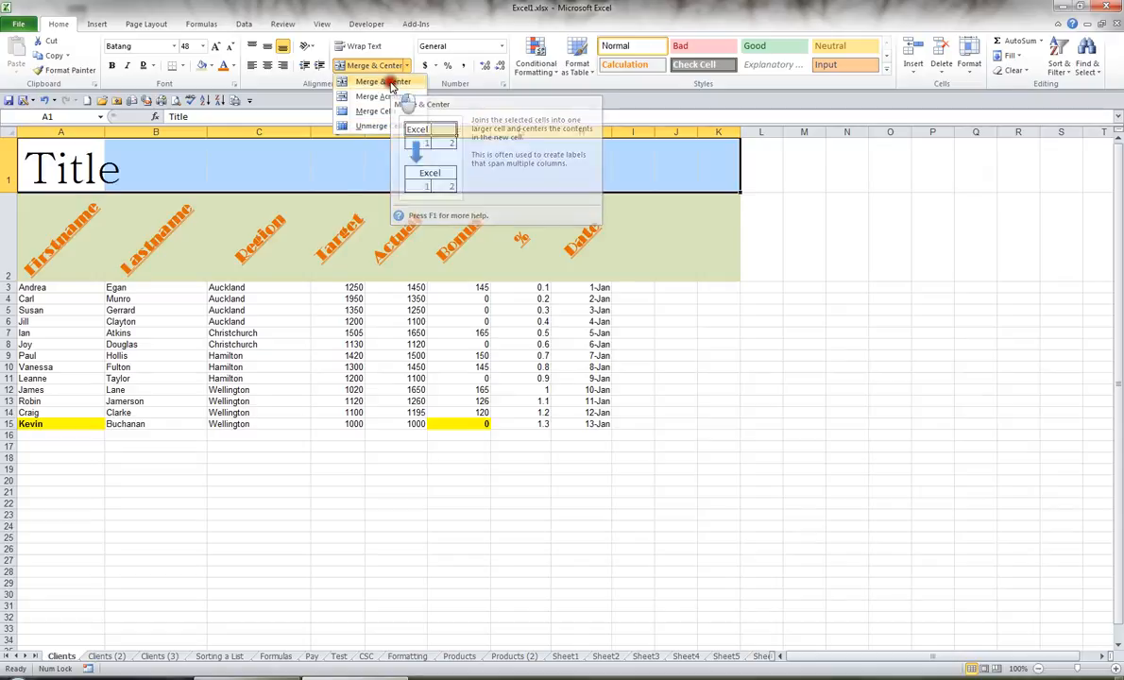
pyautogui.click(392, 84)
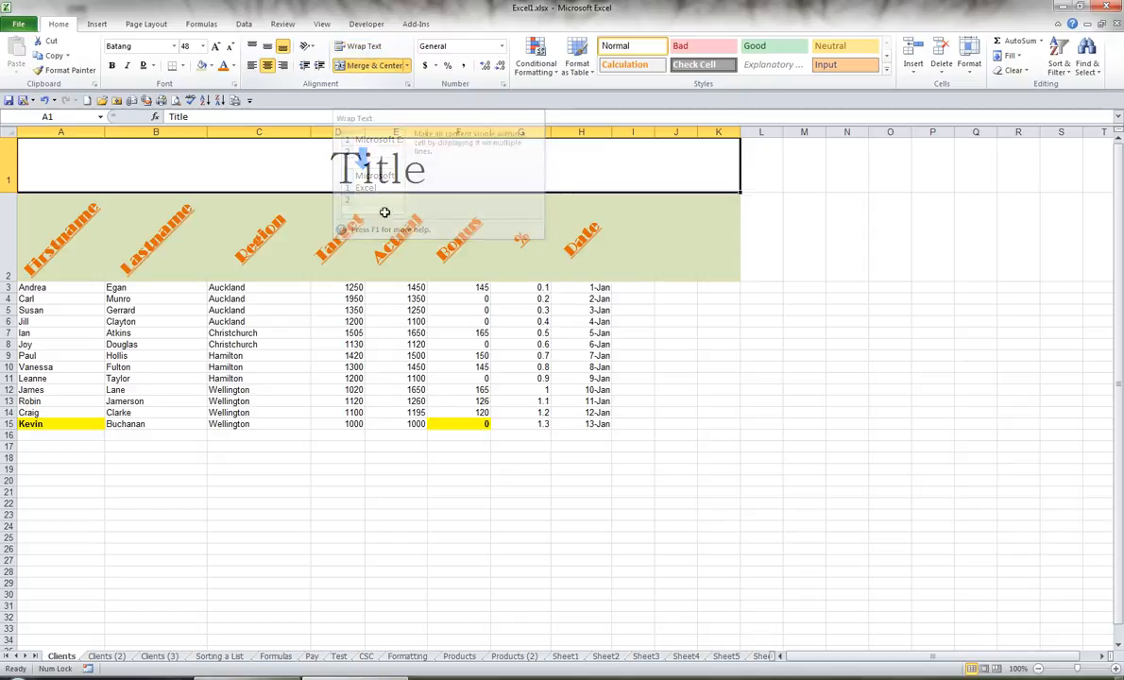
# Step: Enter "Sales Figures for 2014" in cell D19
pyautogui.click(351, 469)
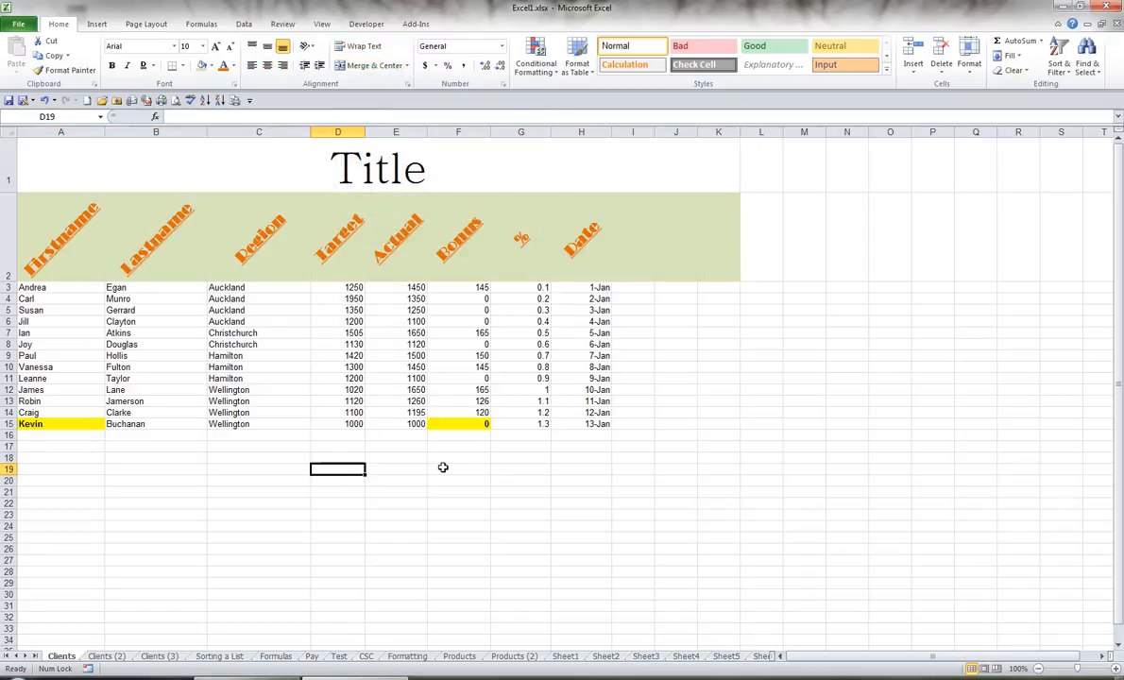
pyautogui.write('Sa')
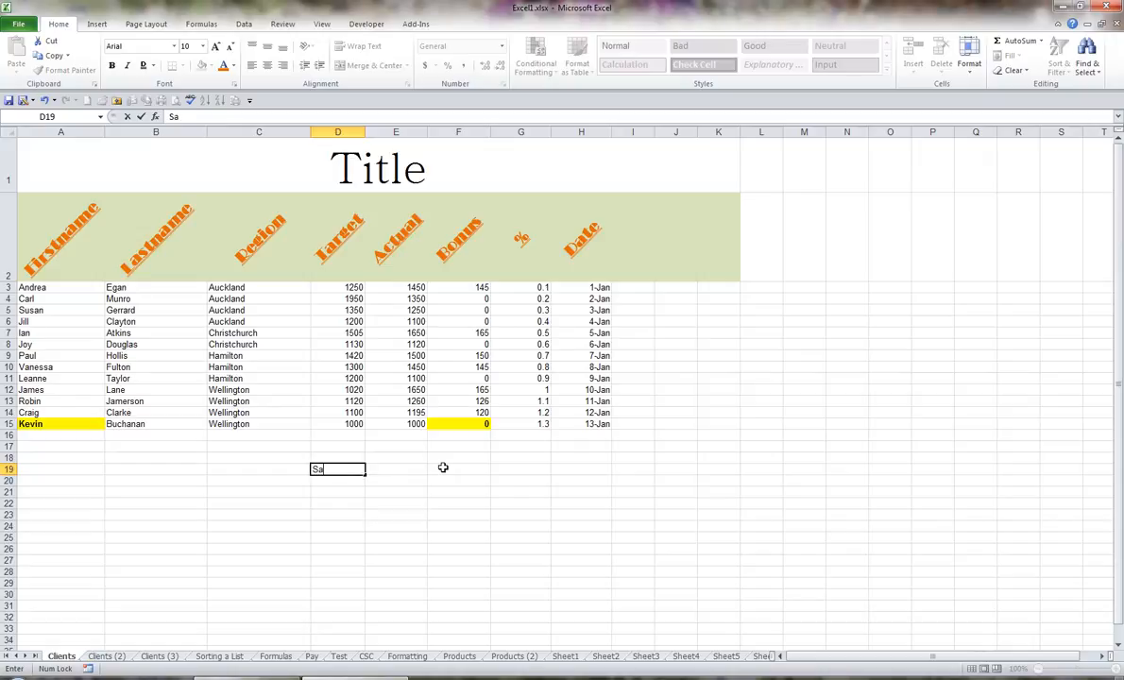
pyautogui.write('les Figures for 2014')
pyautogui.press('Return')
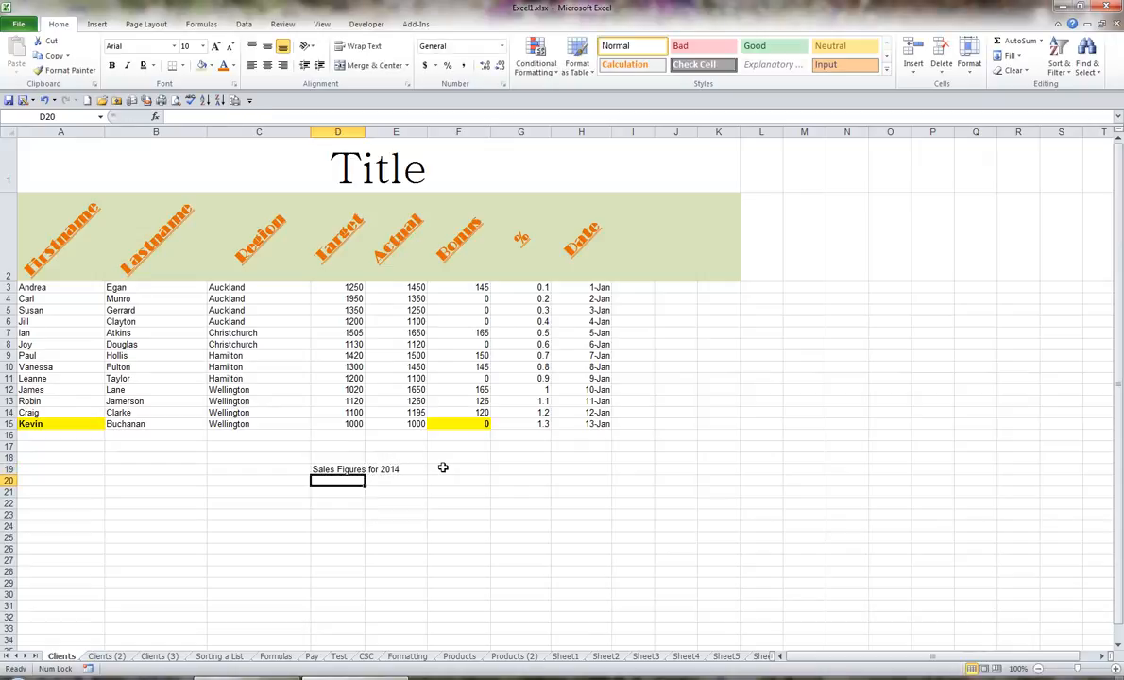
# Step: Wrap the text in cell D19 and widen column D so it fits on two lines
pyautogui.click(349, 469)
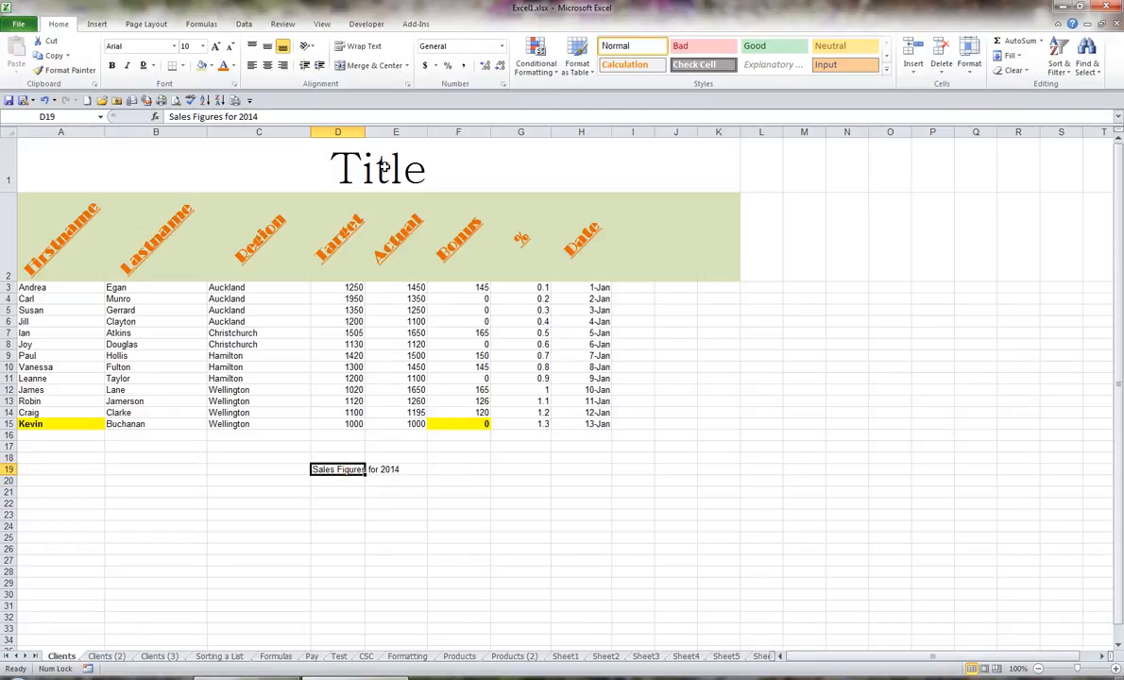
pyautogui.click(368, 47)
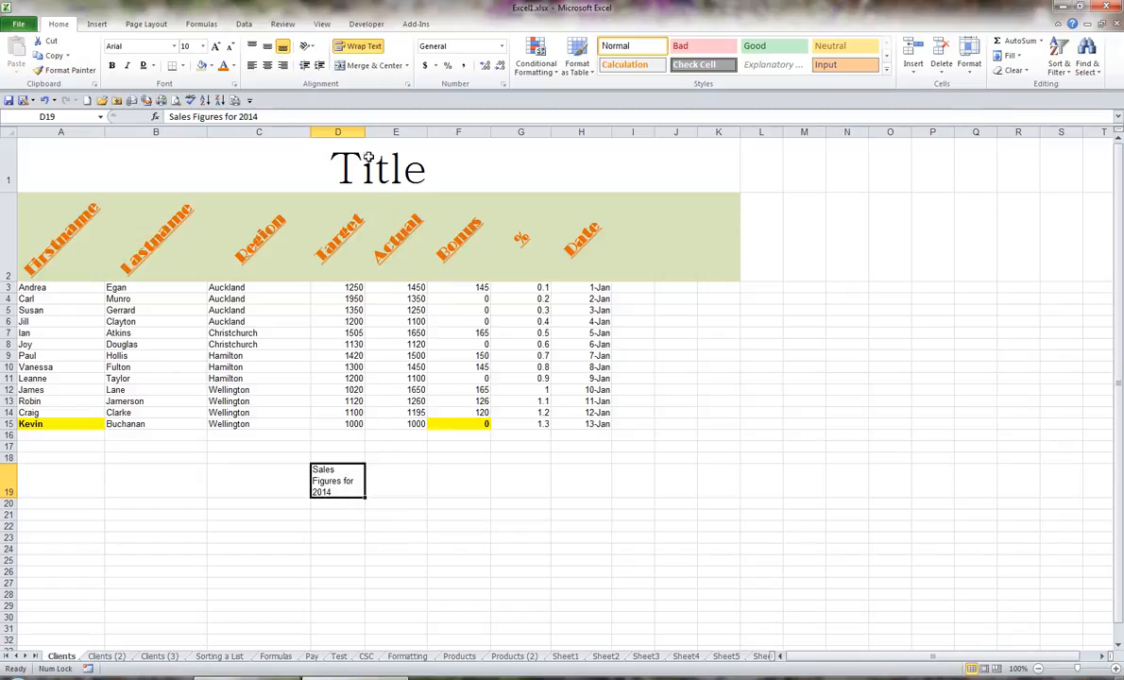
pyautogui.moveTo(363, 132); pyautogui.dragTo(394, 132)
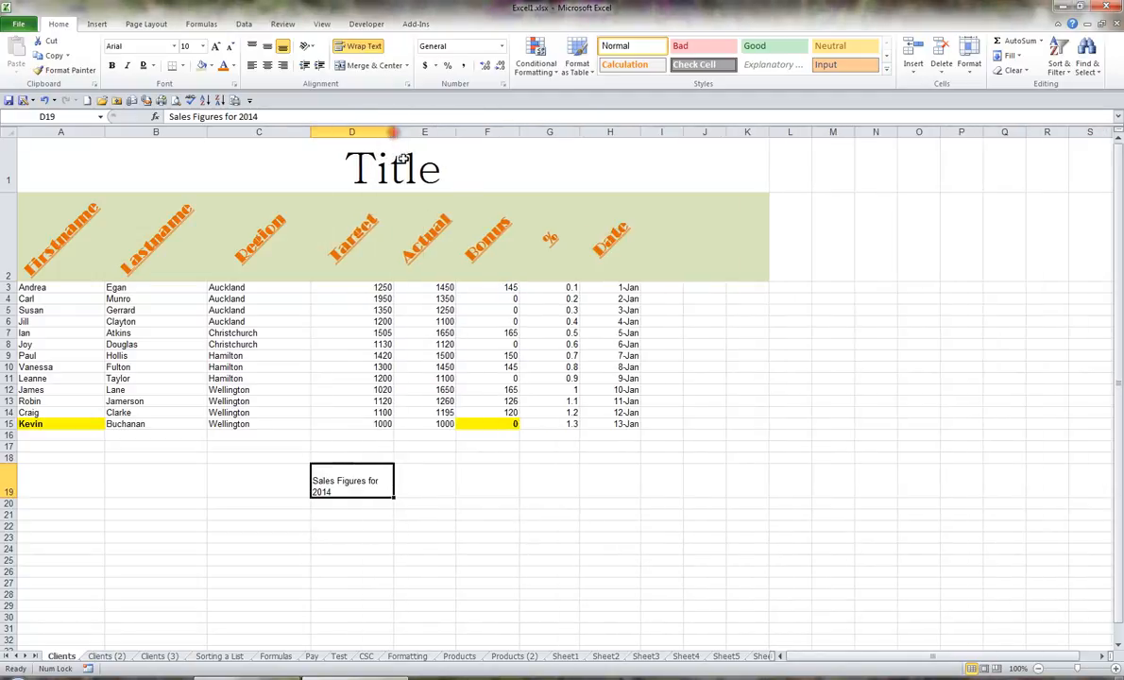
# Step: Enter "Sales Figures for 2014" in cell E19 with manual line breaks after "Sales" and after "for"
pyautogui.click(432, 481)
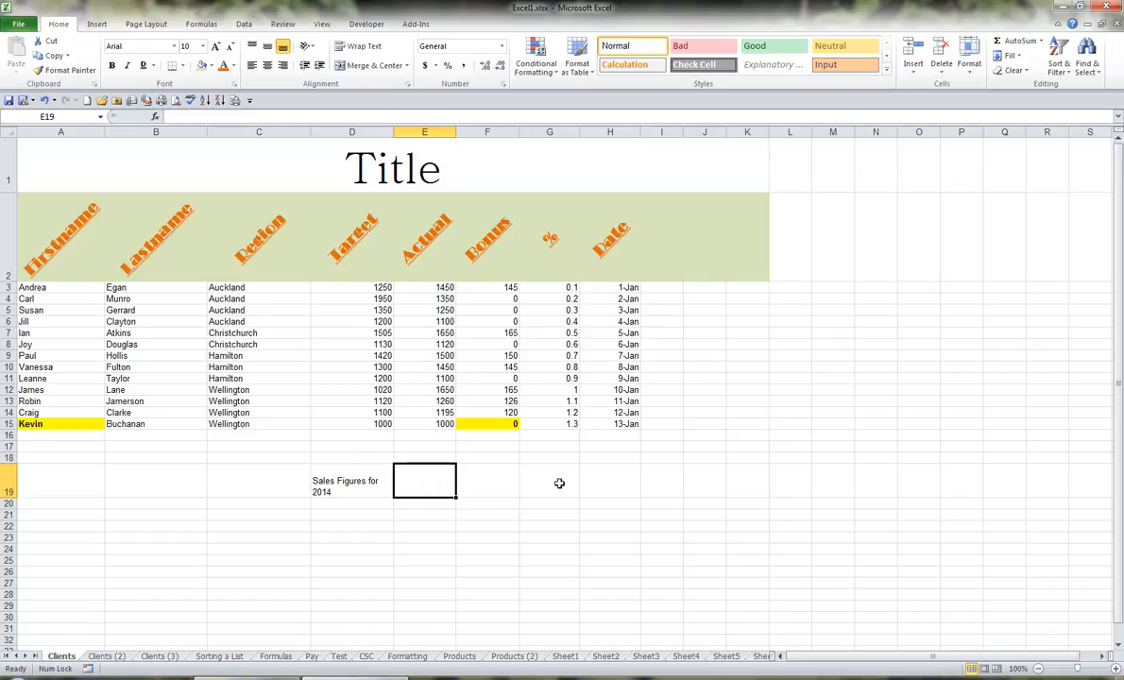
pyautogui.write('Sales')
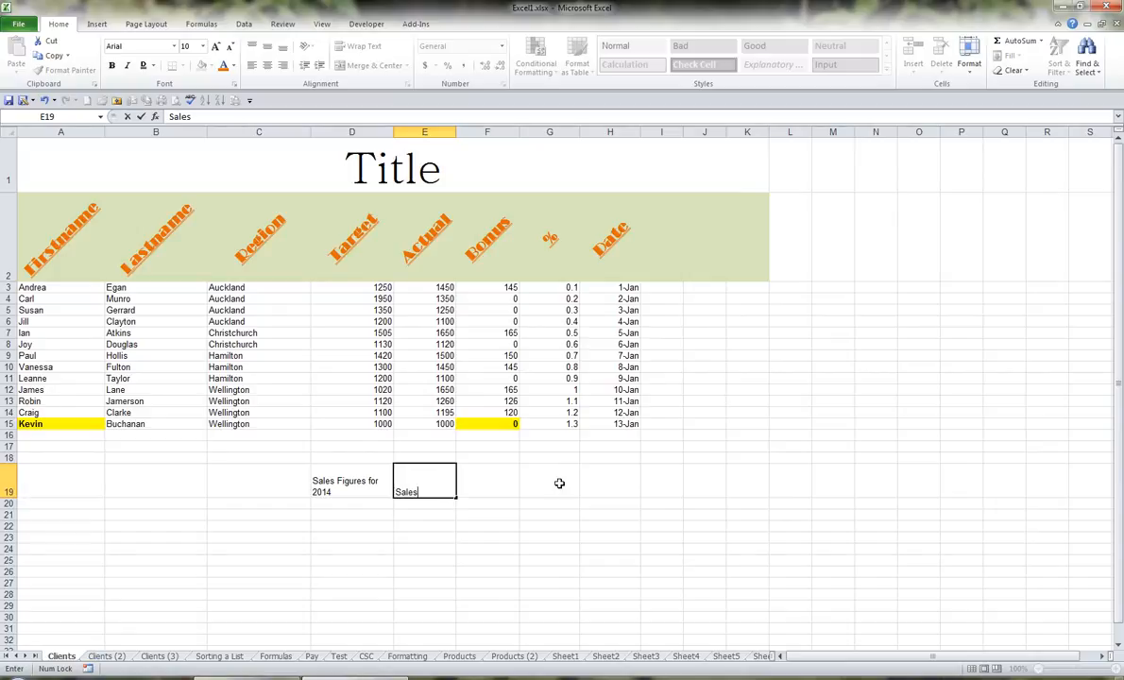
pyautogui.hotkey('alt', 'Return')
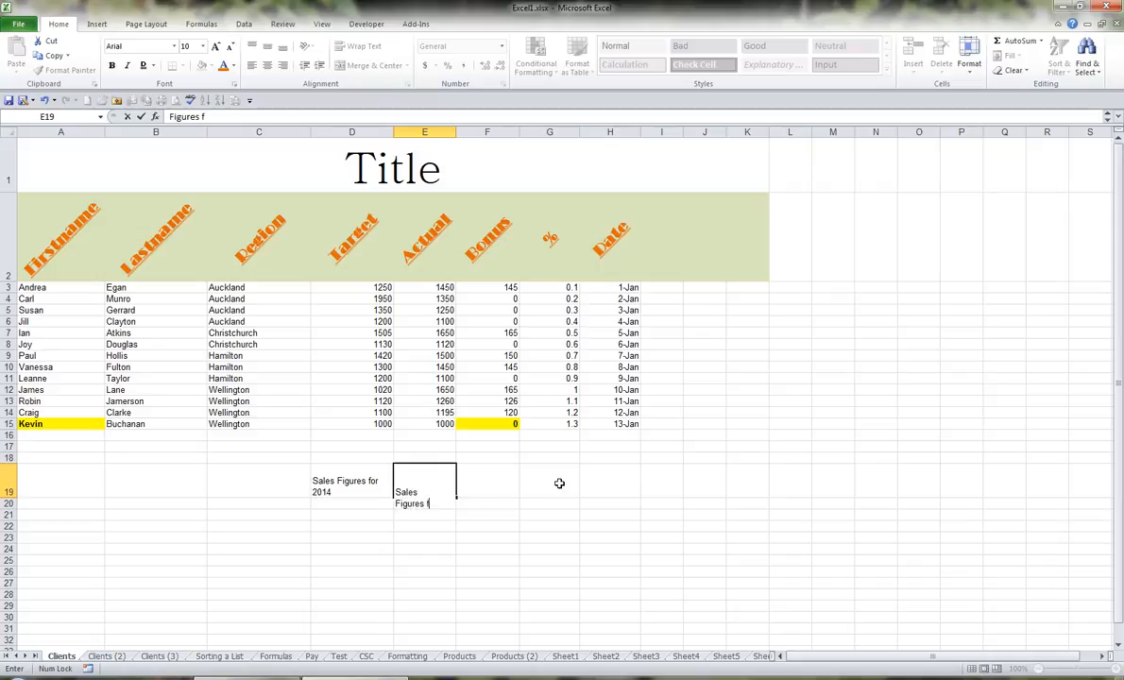
pyautogui.write('Figures for')
pyautogui.hotkey('alt', 'Return')
pyautogui.write('2014')
pyautogui.press('Return')
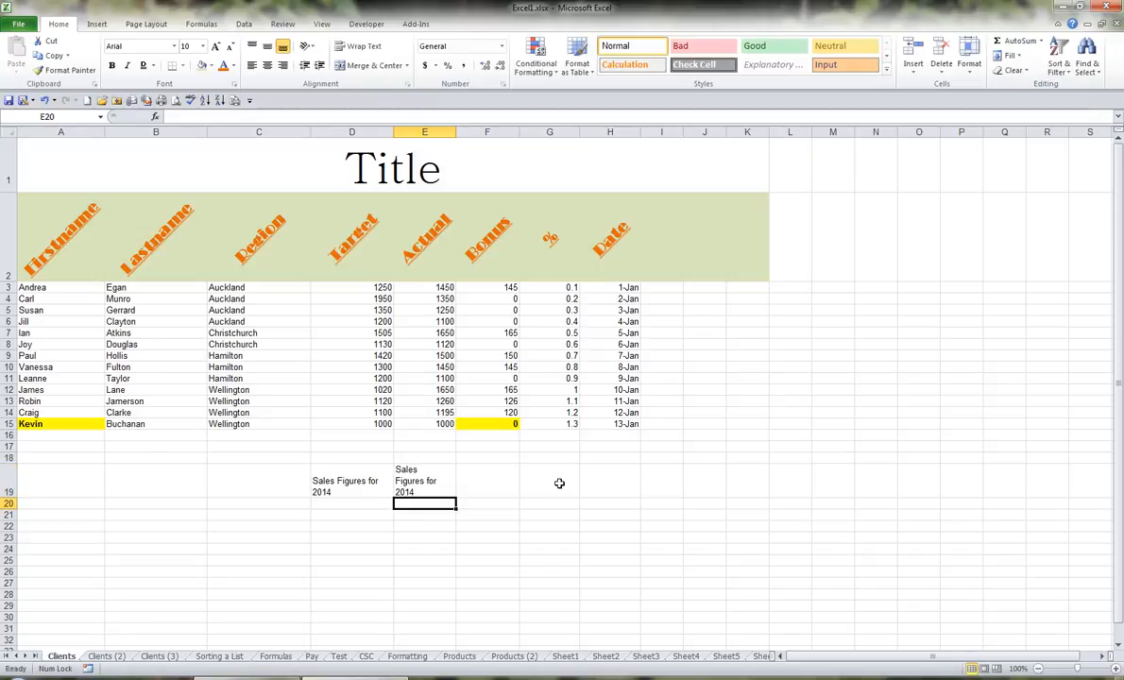
# Step: Center the text in cell E19 horizontally and make column E slightly wider
pyautogui.click(427, 470)
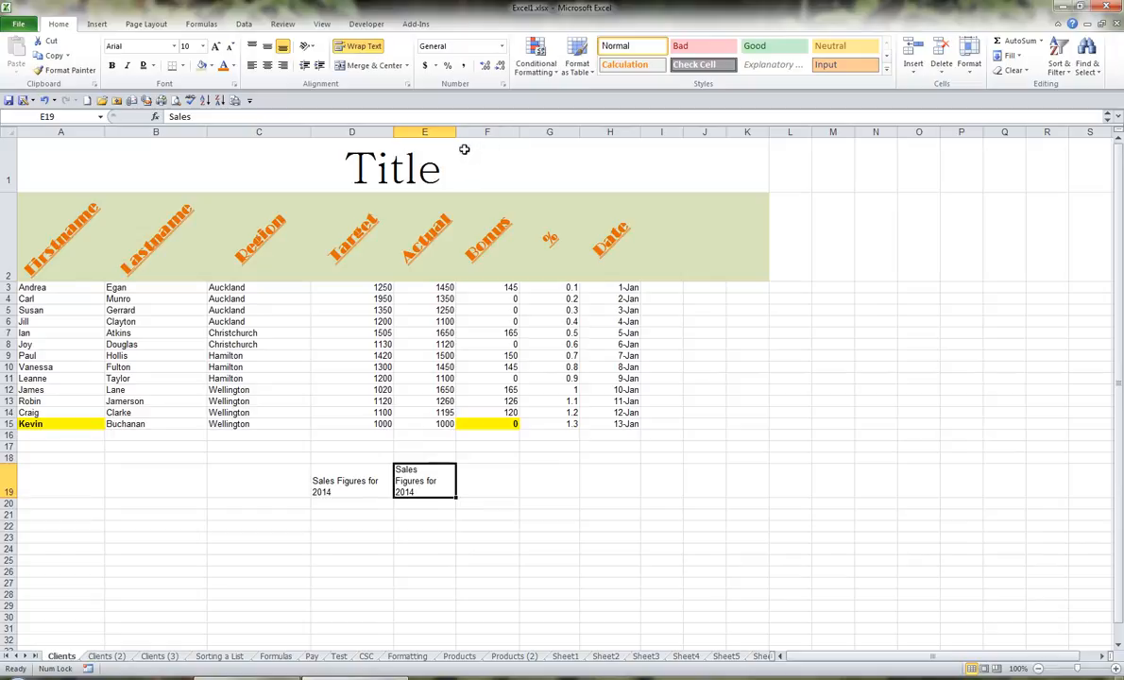
pyautogui.moveTo(456, 132); pyautogui.dragTo(514, 129)
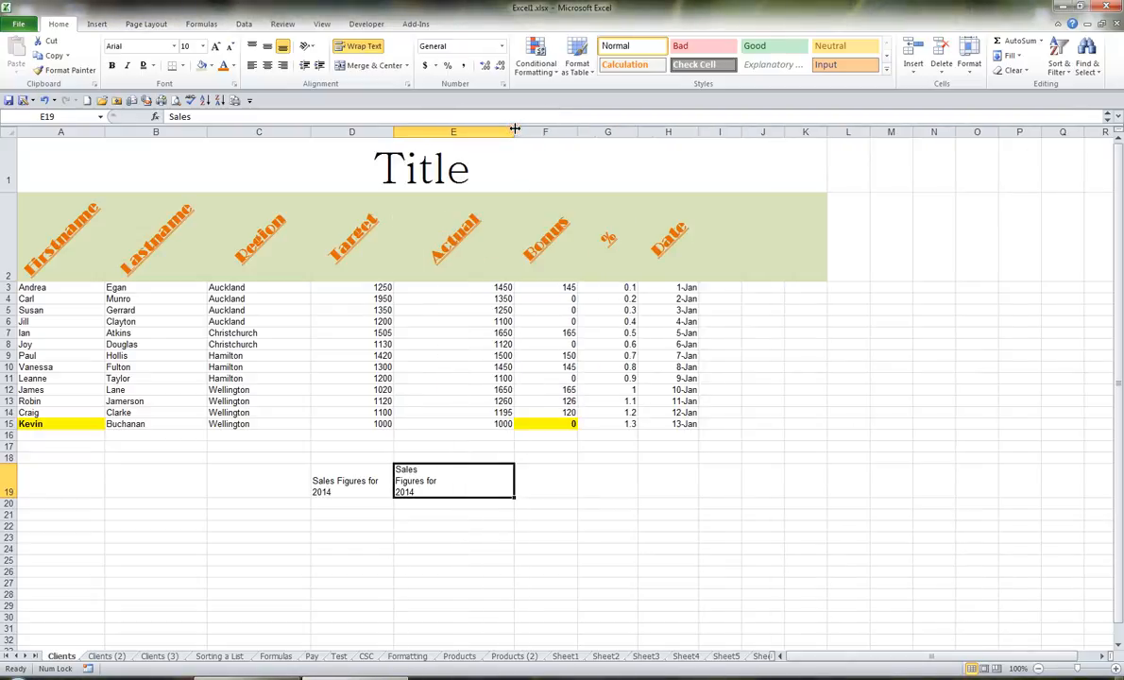
pyautogui.click(268, 65)
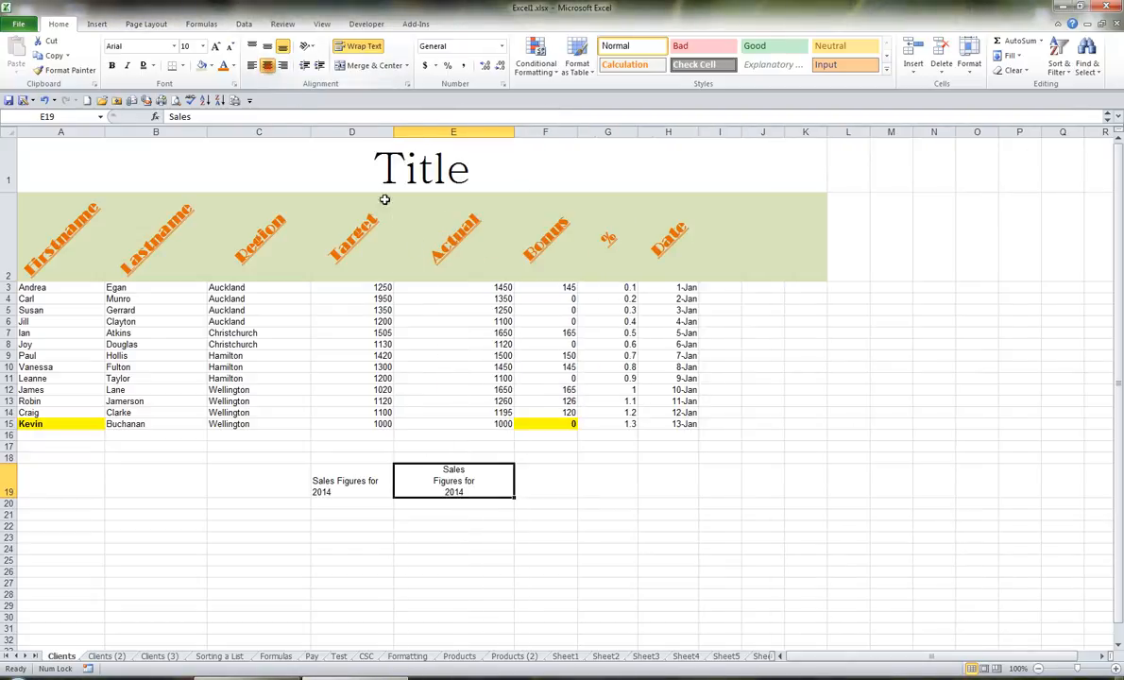
pyautogui.click(370, 486)
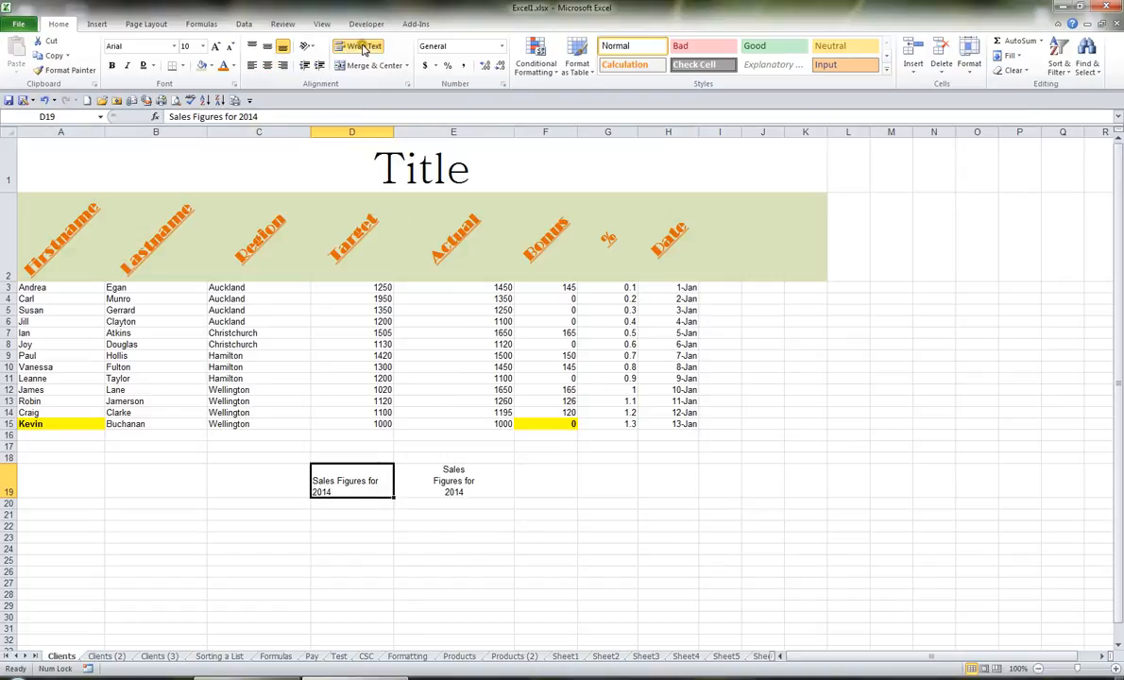
pyautogui.press('Right')
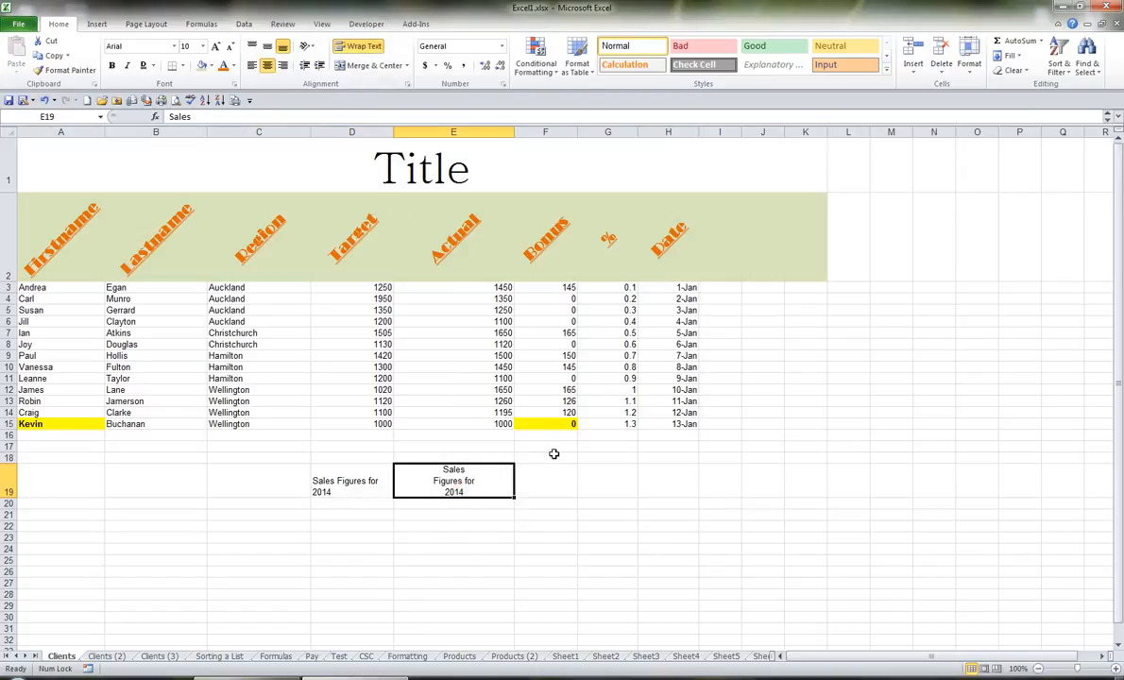
pyautogui.moveTo(514, 133); pyautogui.dragTo(469, 137)
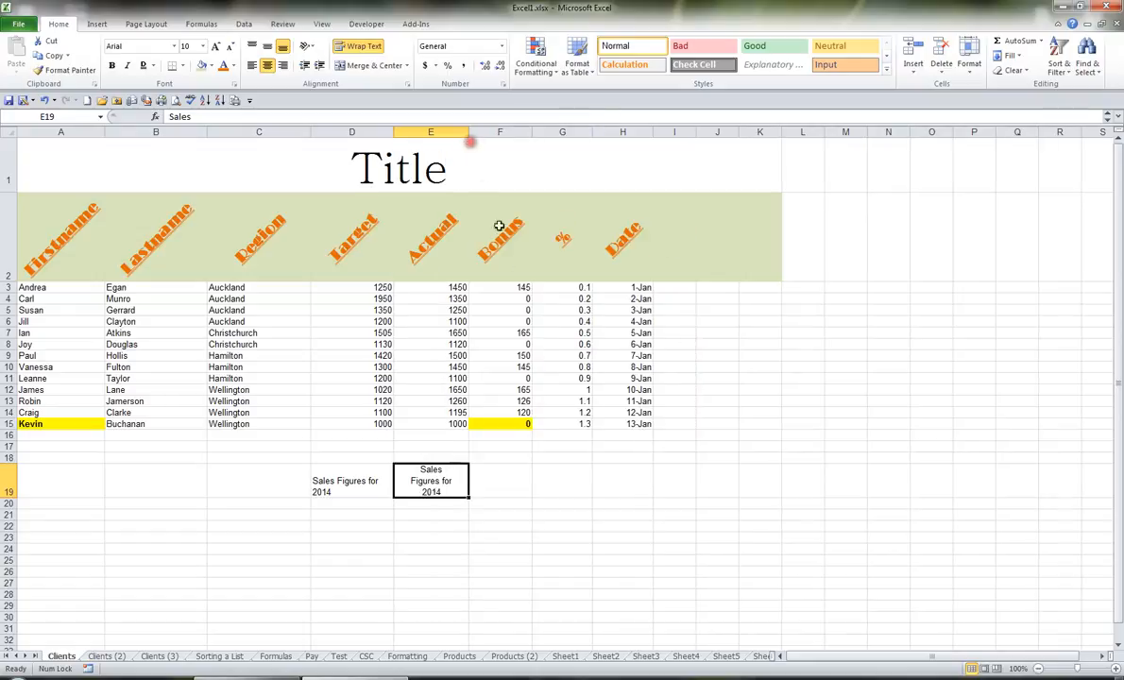
pyautogui.click(534, 503)
# Step: Apply the default Accounting number format to the Target values in D3:D15
pyautogui.moveTo(379, 289); pyautogui.dragTo(374, 423)
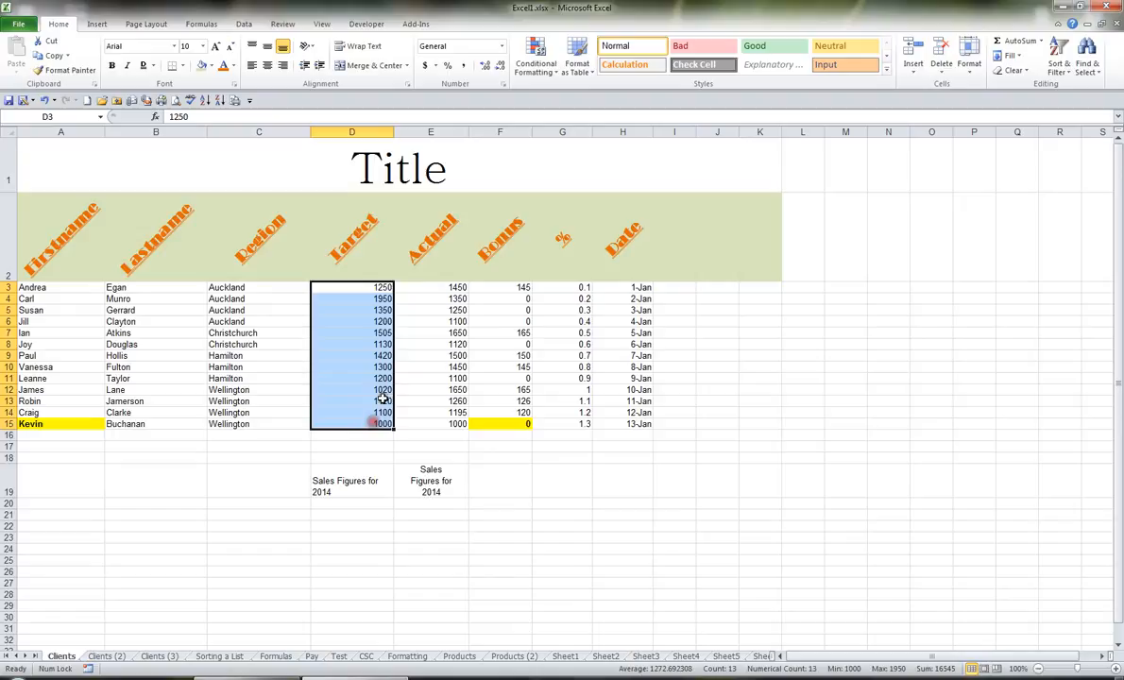
pyautogui.click(426, 66)
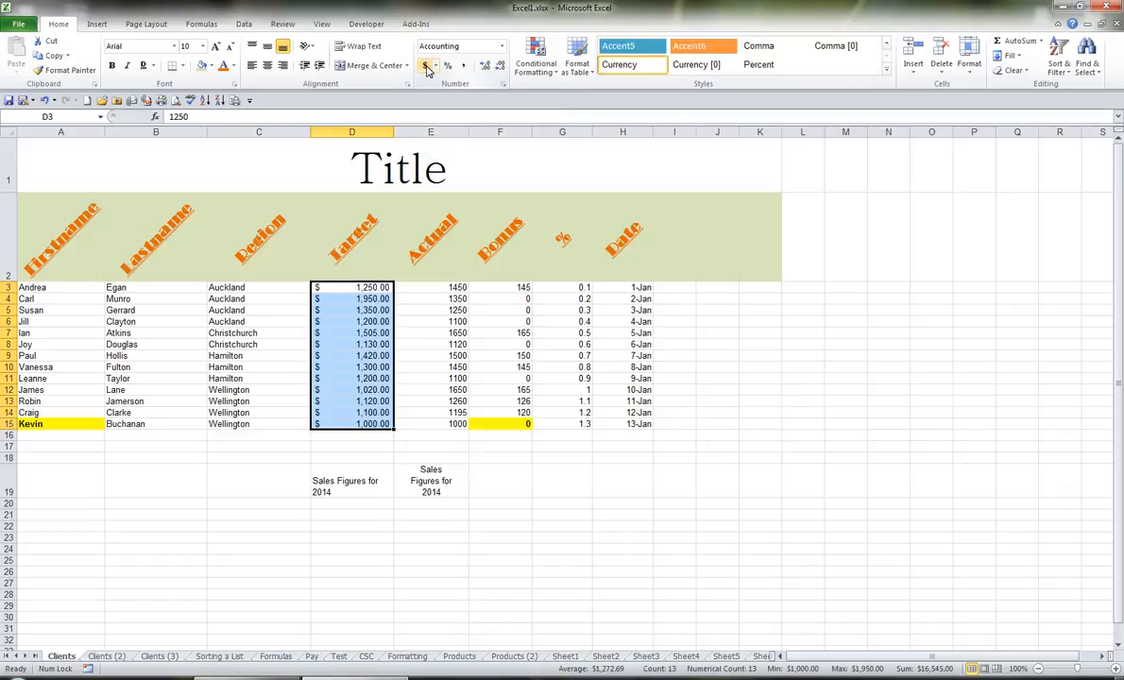
# Step: Try the French (Switzerland) and English (U.K.) accounting formats on the Target values, ending with English (New Zealand)
pyautogui.click(436, 66)
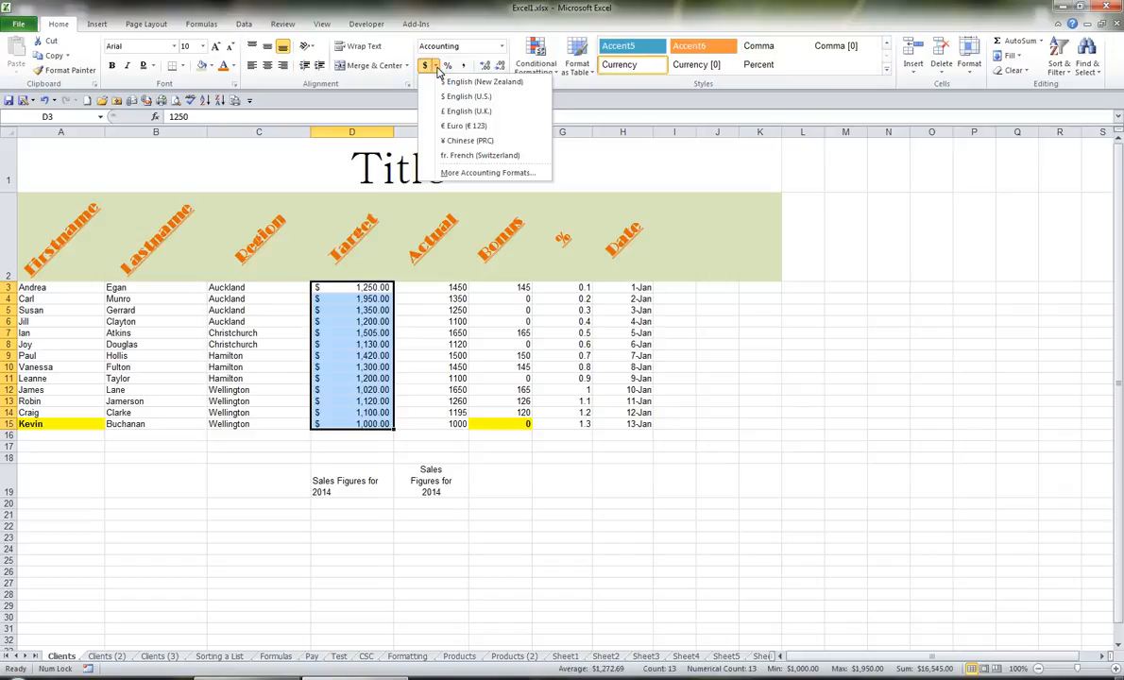
pyautogui.click(464, 159)
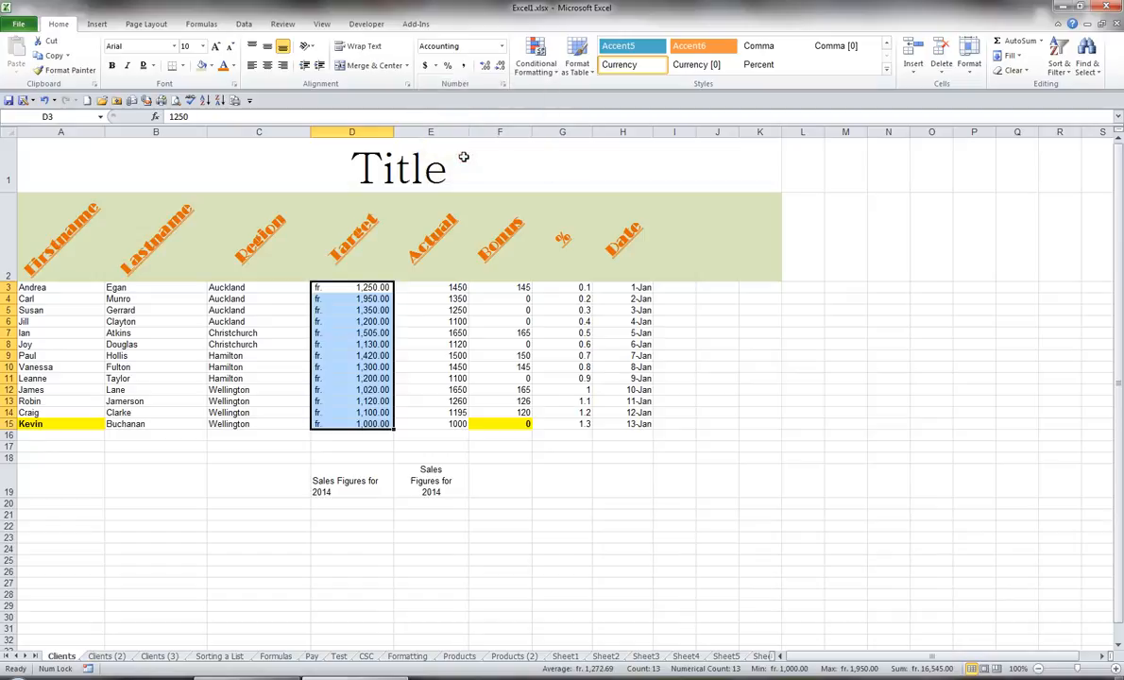
pyautogui.click(435, 66)
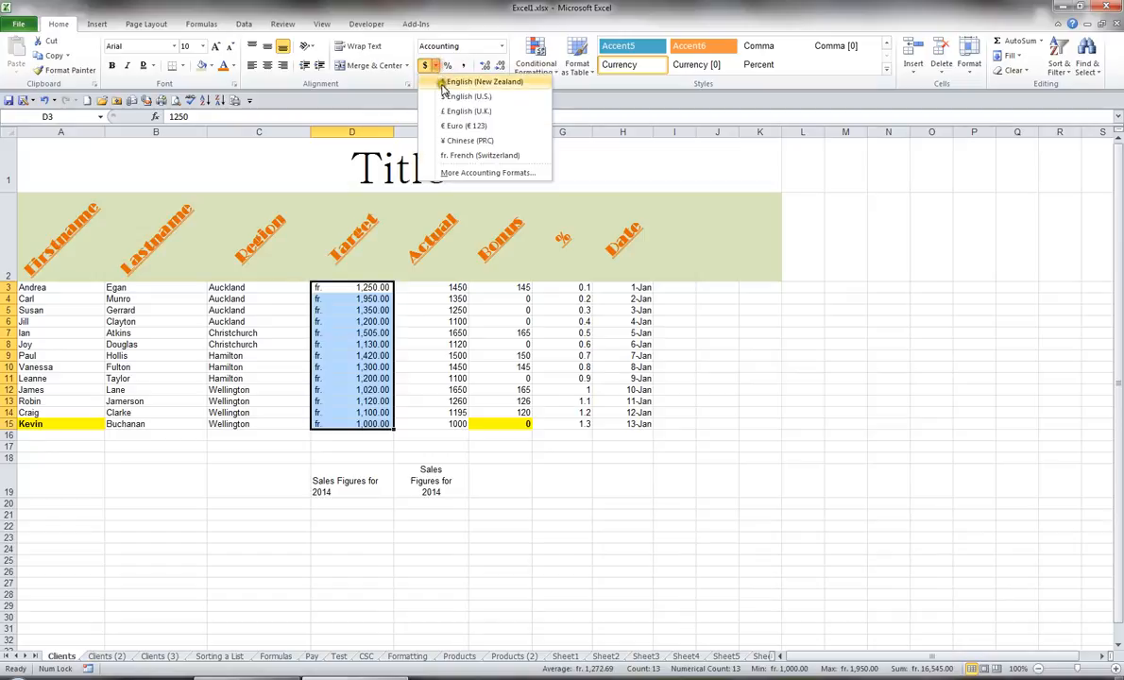
pyautogui.click(452, 111)
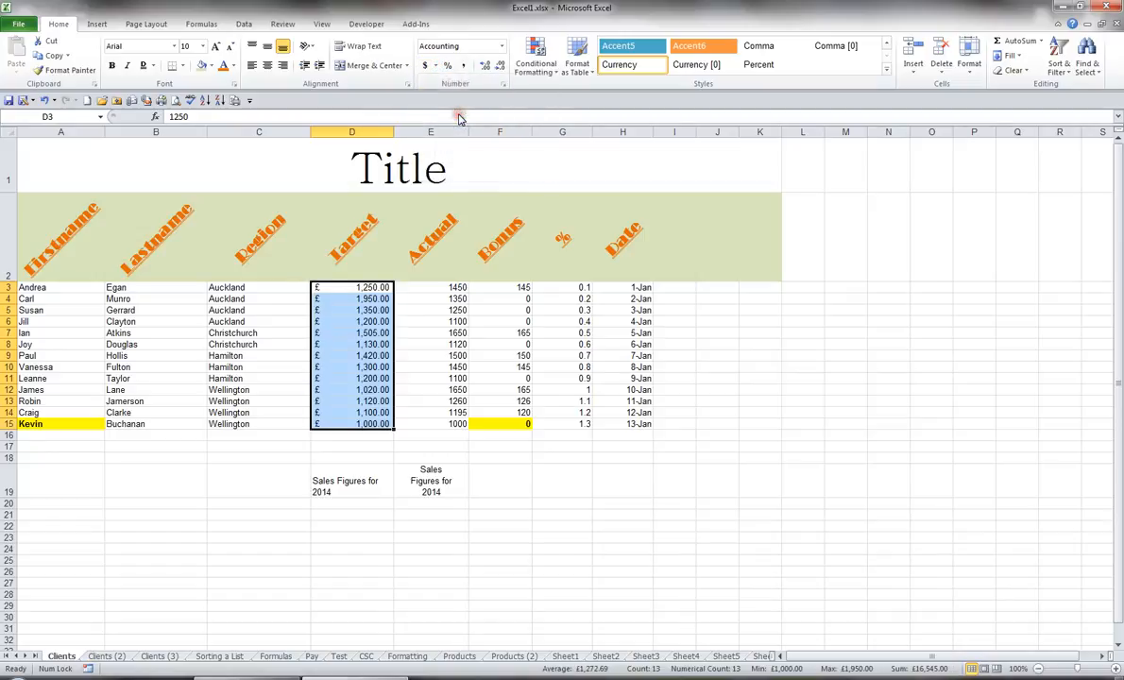
pyautogui.click(434, 66)
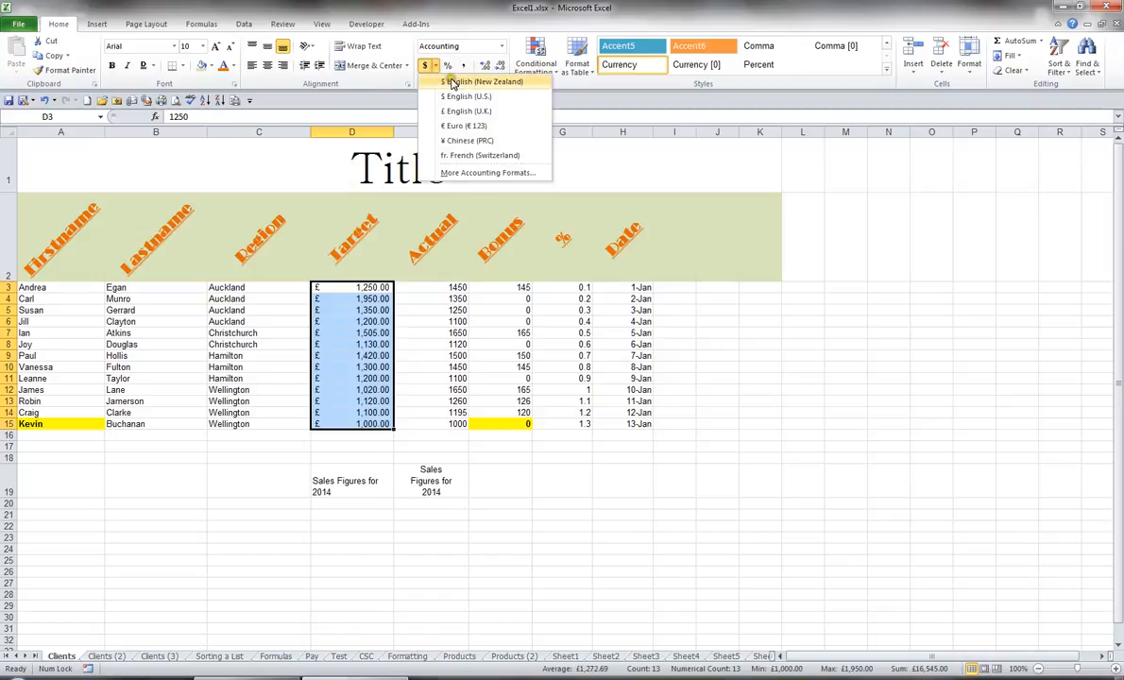
pyautogui.click(451, 83)
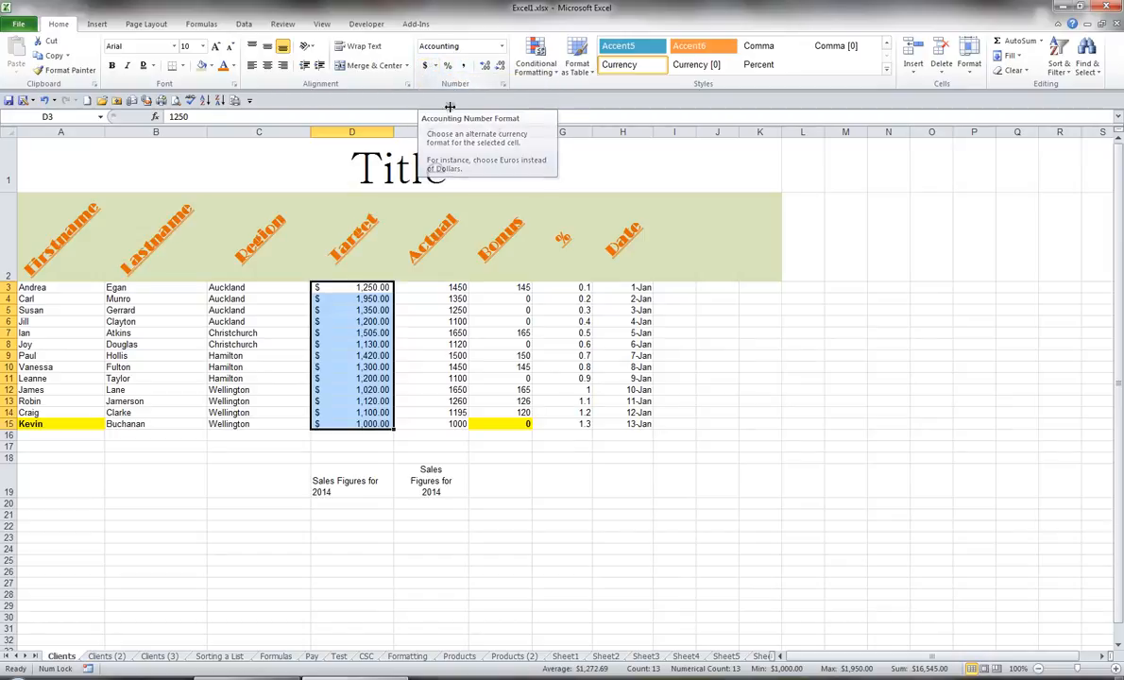
# Step: Format the values in the % column, G3:G15, as percentages
pyautogui.moveTo(562, 288); pyautogui.dragTo(572, 424)
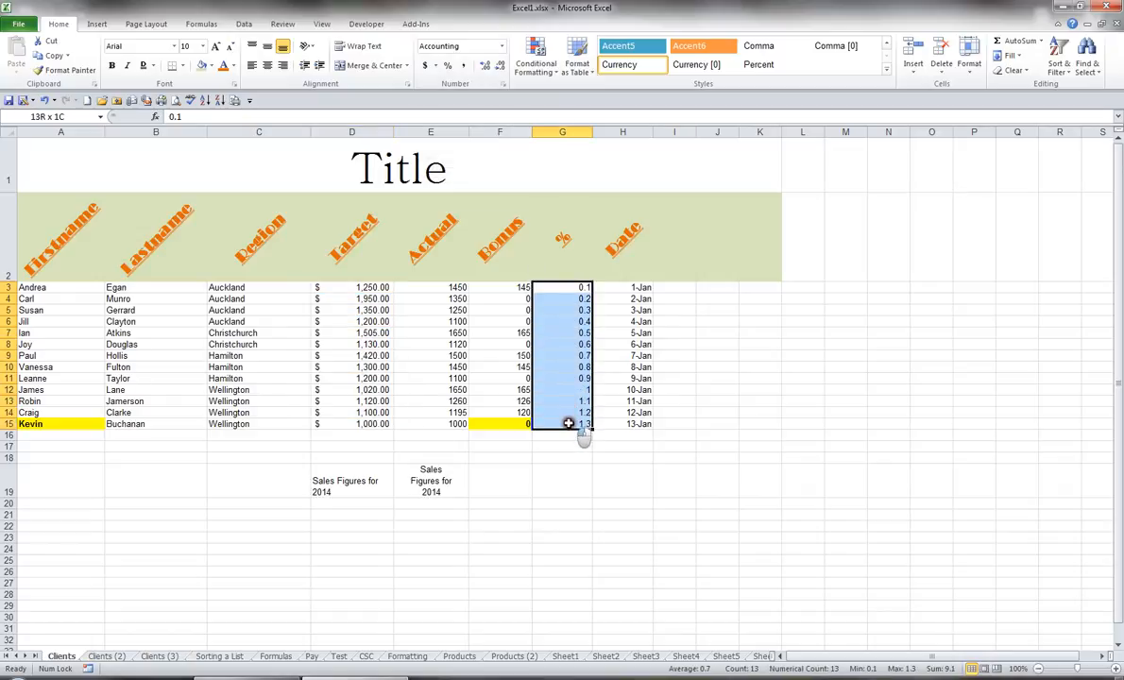
pyautogui.click(448, 66)
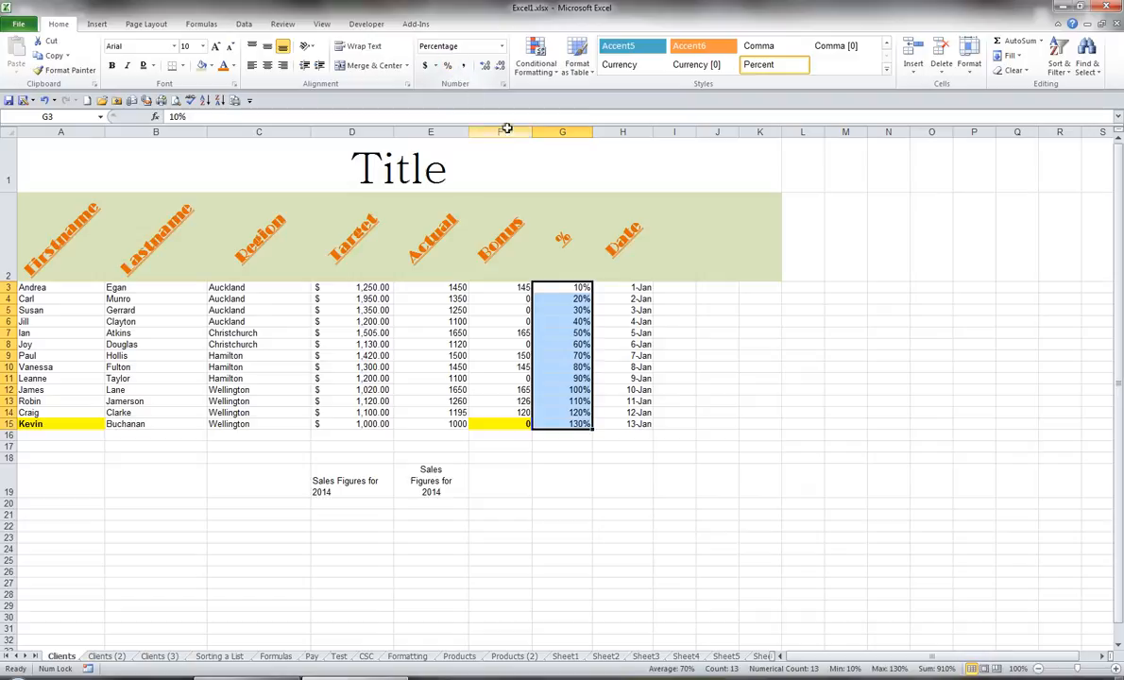
# Step: Apply the comma style to the Actual values in E3:E15 and display them with four decimal places
pyautogui.moveTo(452, 288); pyautogui.dragTo(467, 429)
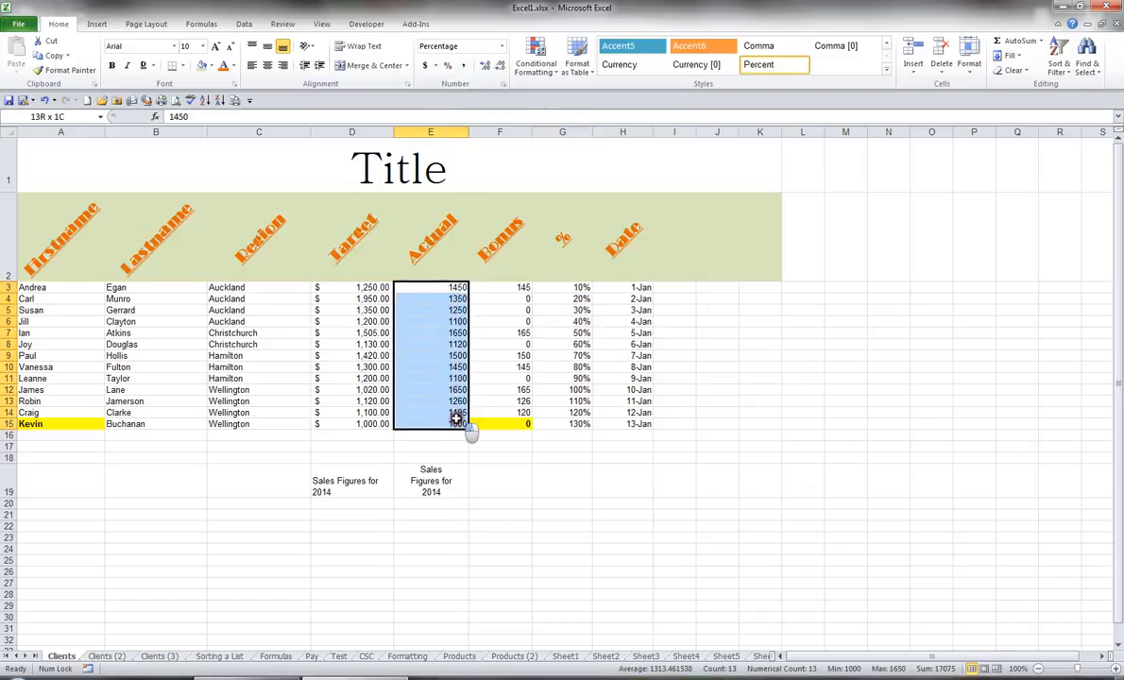
pyautogui.click(463, 67)
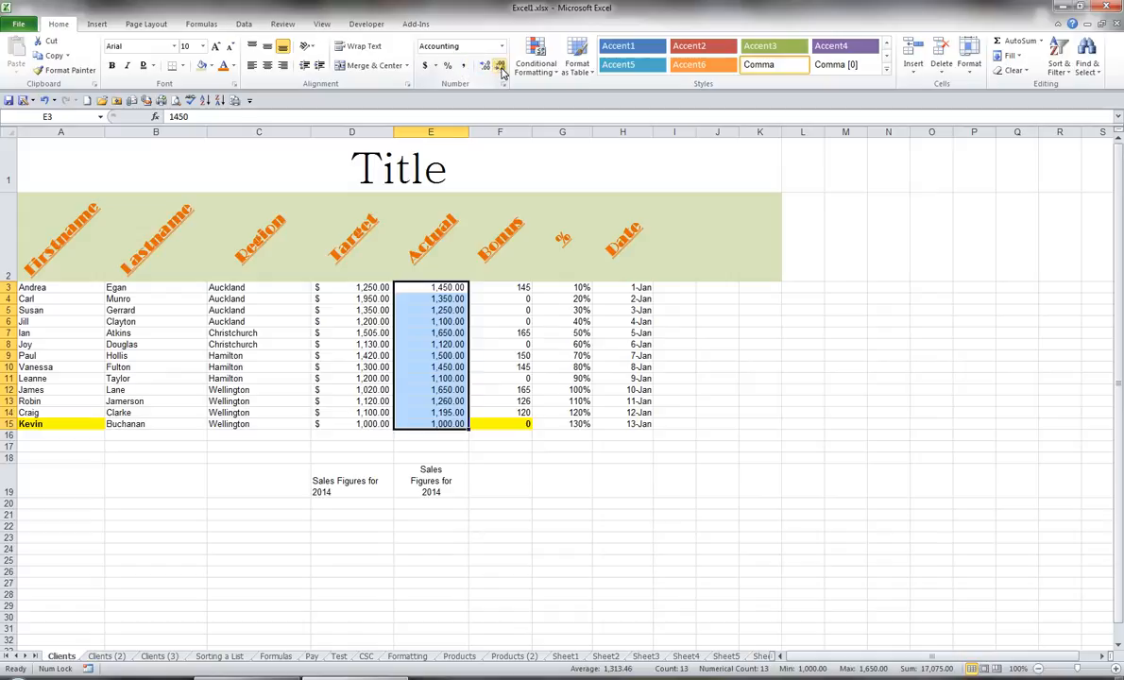
pyautogui.click(501, 71)
pyautogui.click(498, 69)
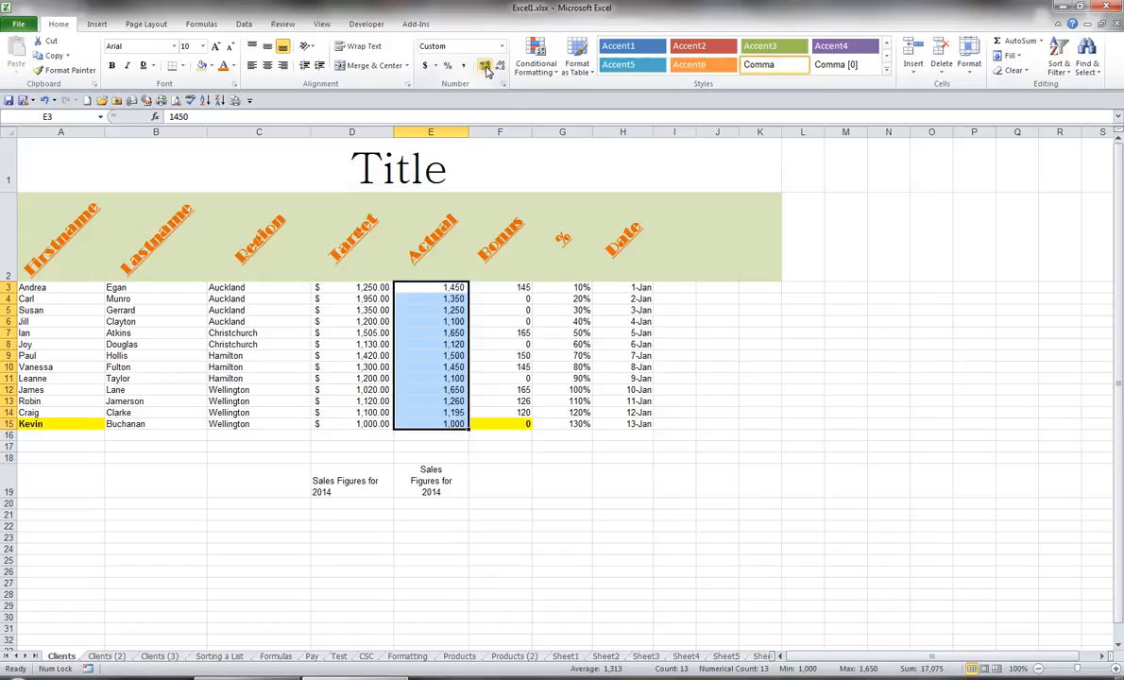
pyautogui.click(483, 68)
pyautogui.click(483, 68)
pyautogui.click(484, 68)
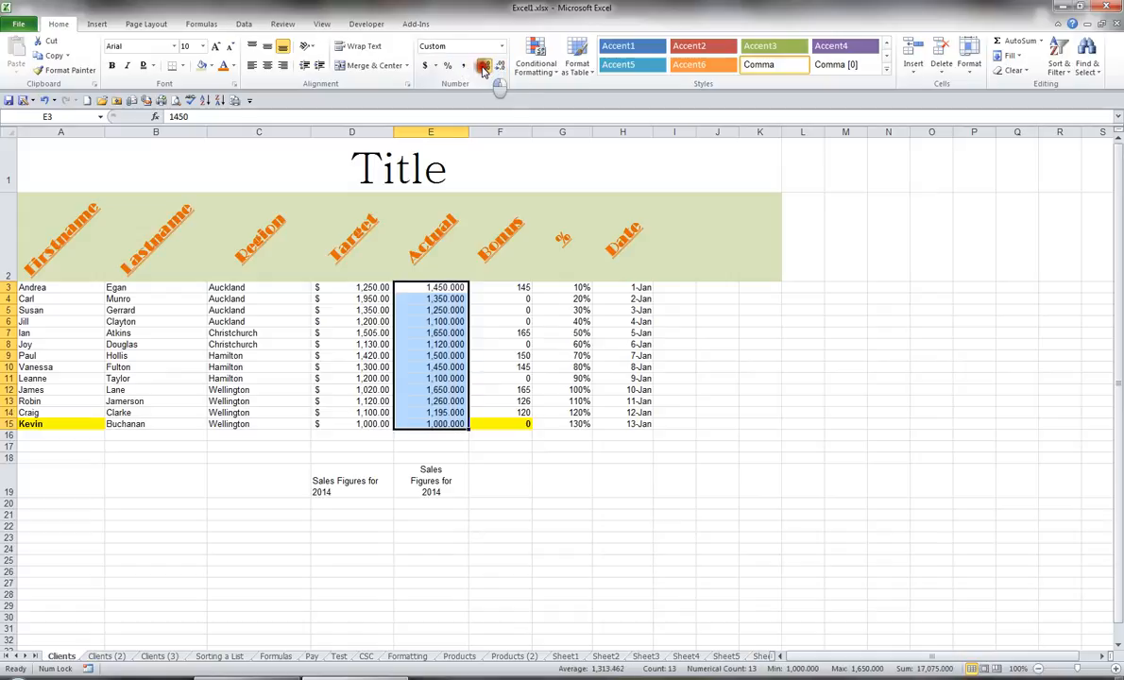
pyautogui.click(483, 68)
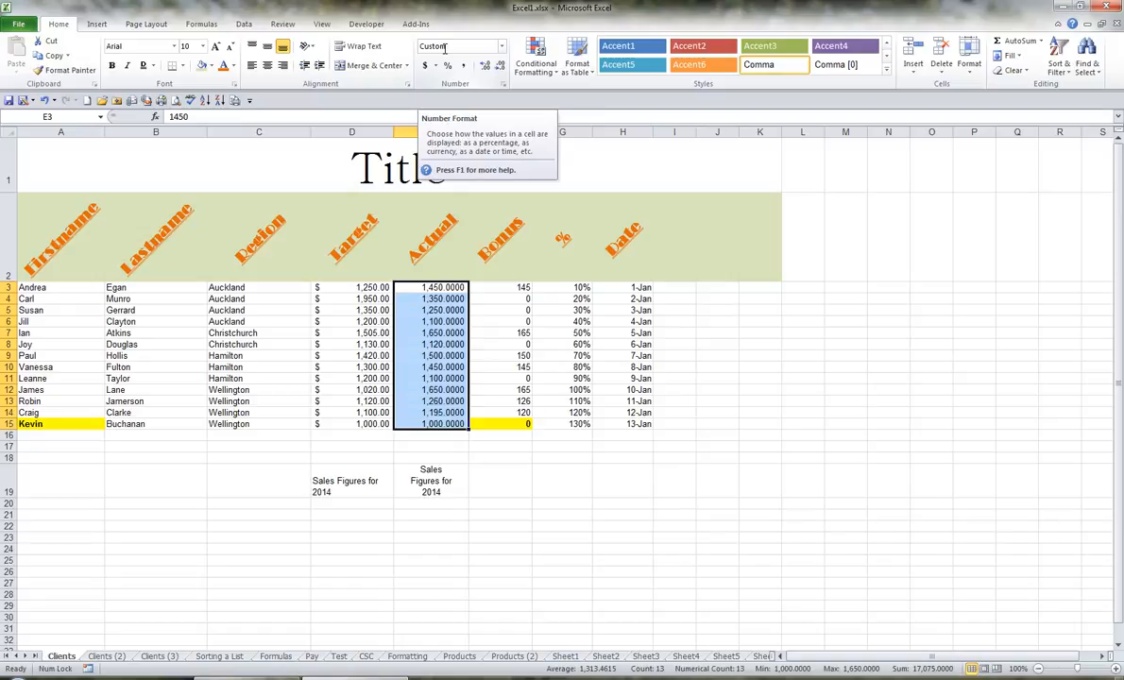
# Step: Format the dates in H3:H15 as Long Date and autofit column H to the full dates
pyautogui.click(636, 287)
pyautogui.moveTo(636, 287); pyautogui.dragTo(645, 423)
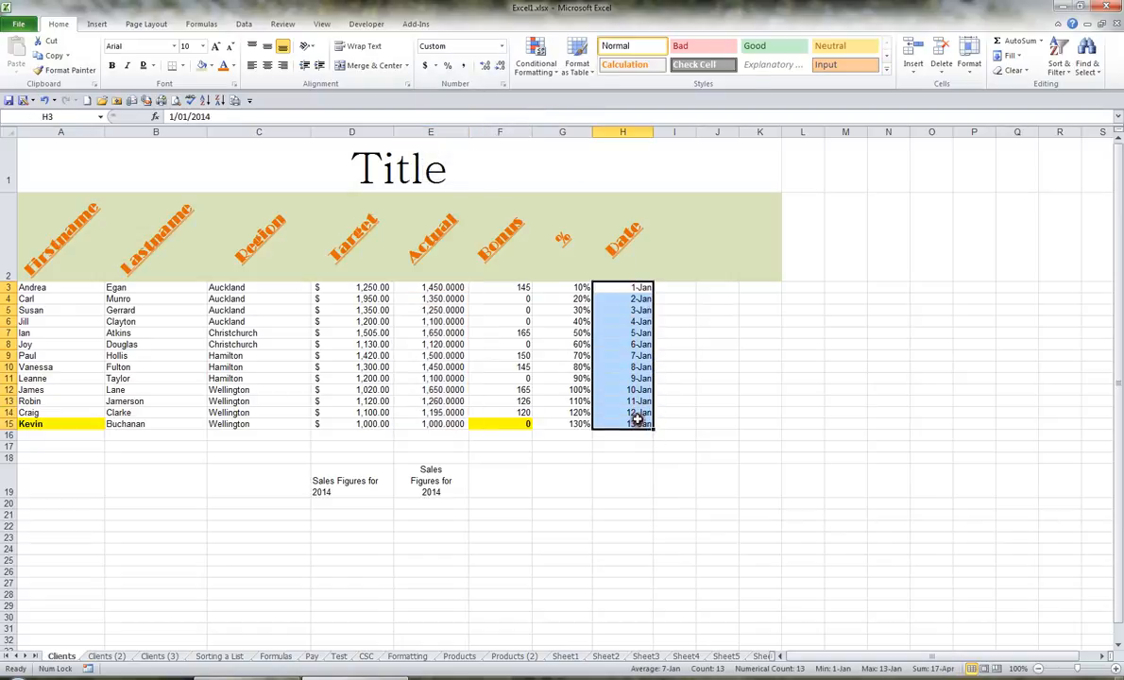
pyautogui.click(501, 46)
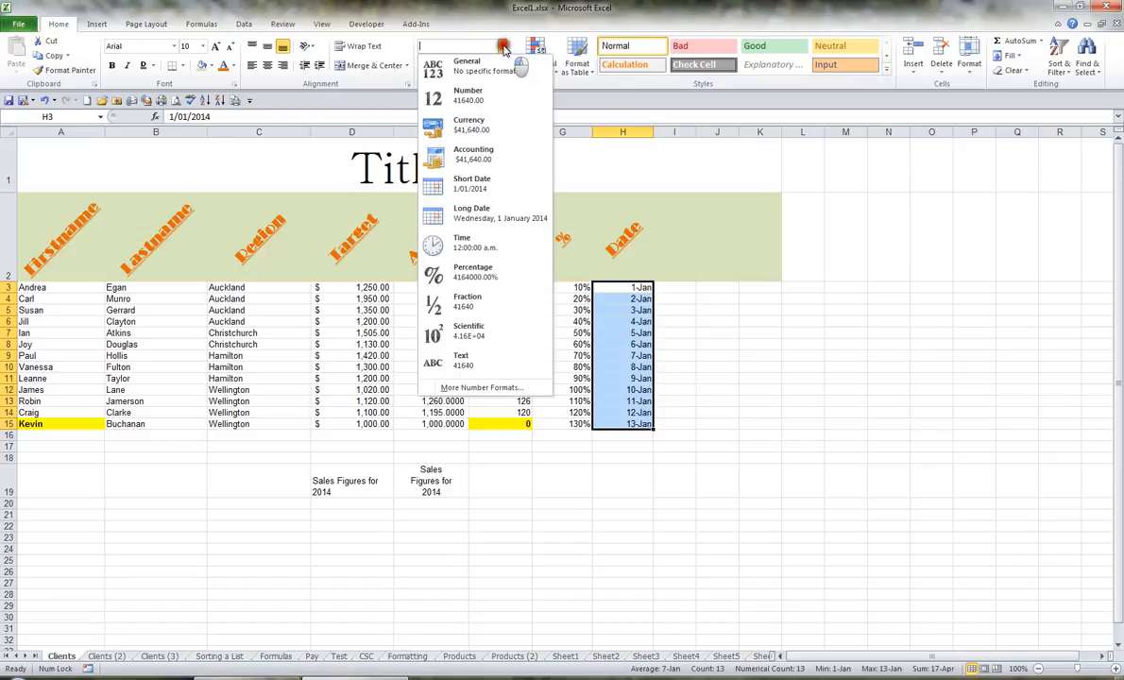
pyautogui.click(469, 220)
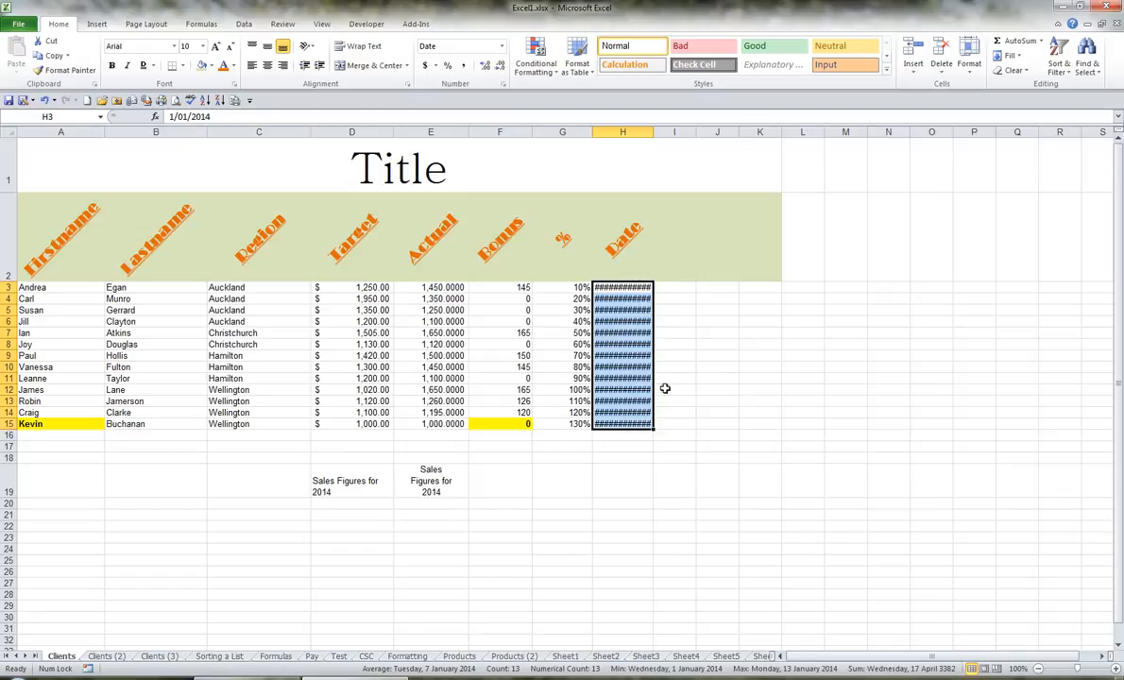
pyautogui.doubleClick(653, 131)
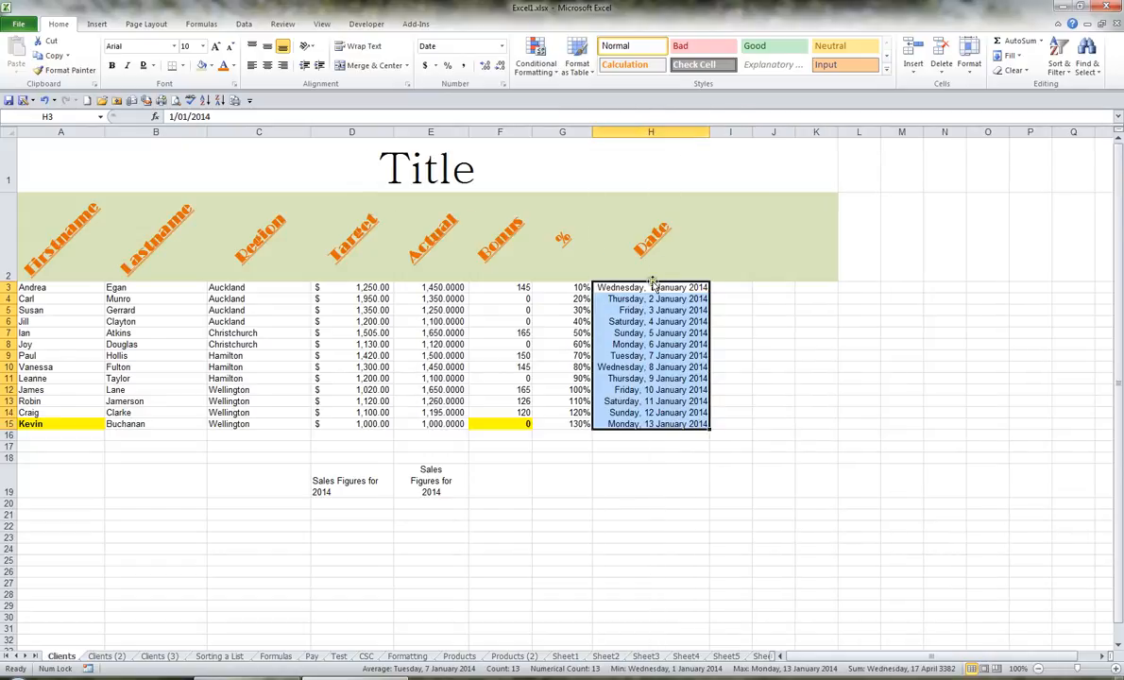
# Step: Review the available number formats for the selected dates, including the Date options in Format Cells, and close without changes
pyautogui.click(501, 45)
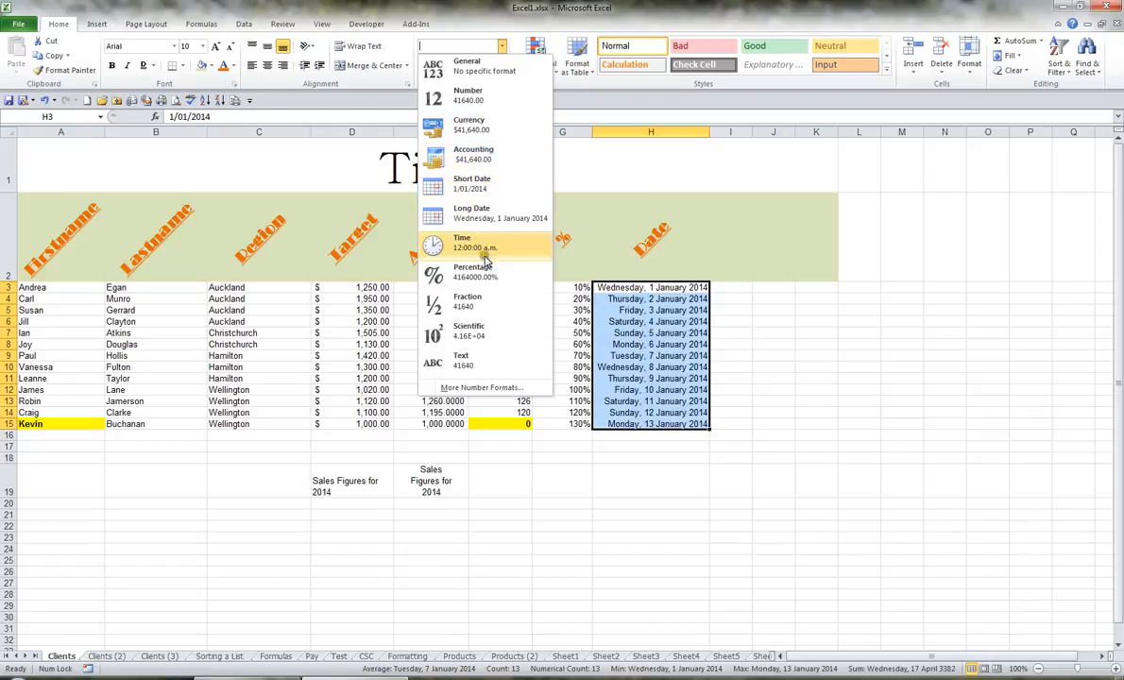
pyautogui.click(501, 47)
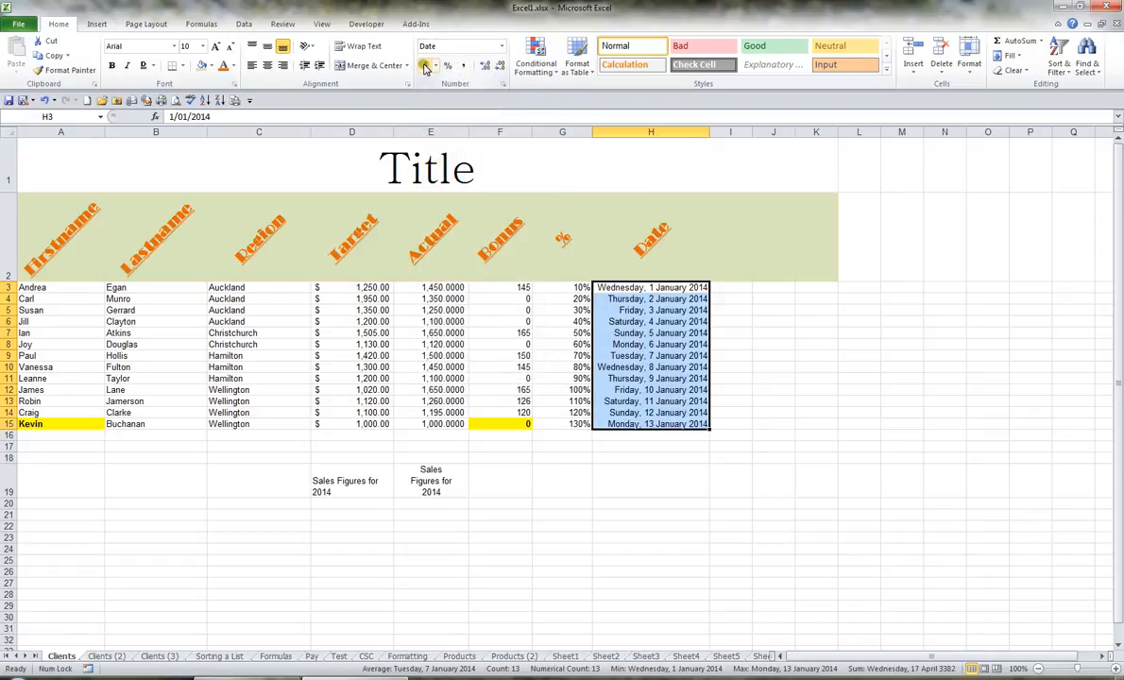
pyautogui.click(500, 45)
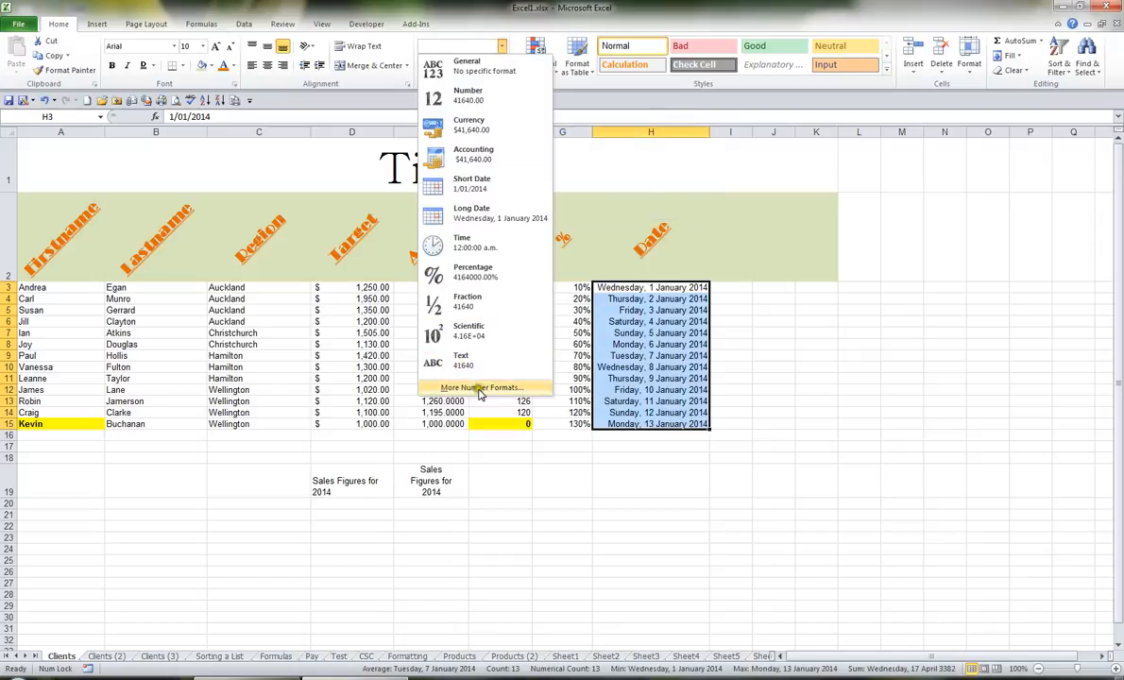
pyautogui.click(500, 45)
pyautogui.click(503, 83)
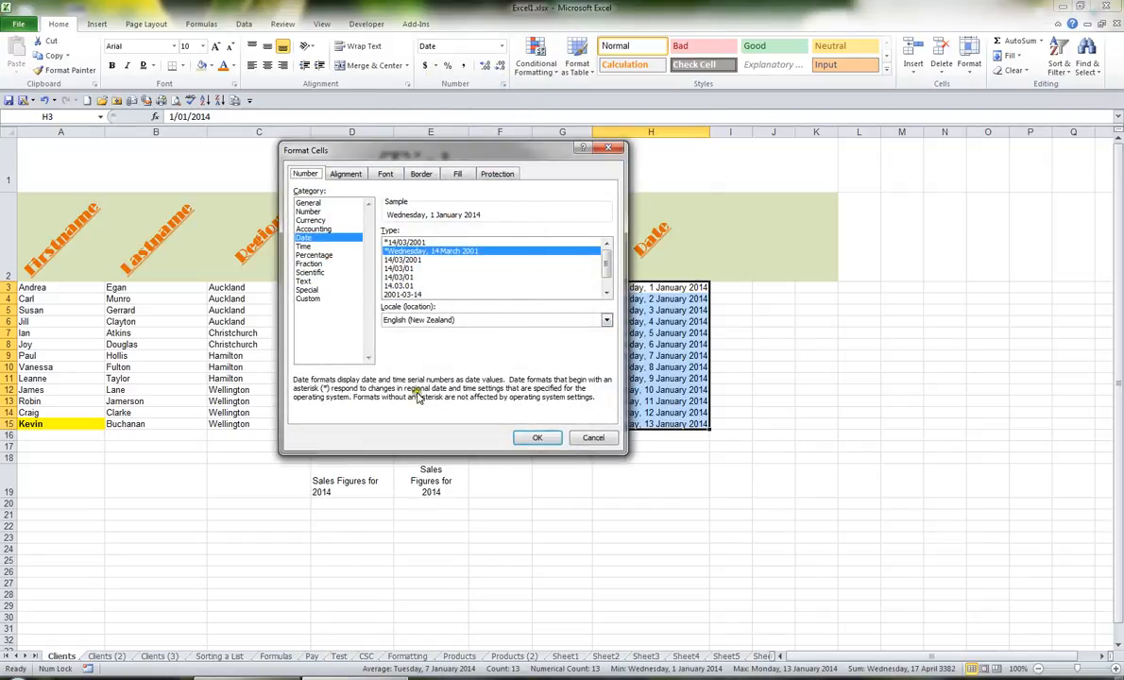
pyautogui.click(593, 438)
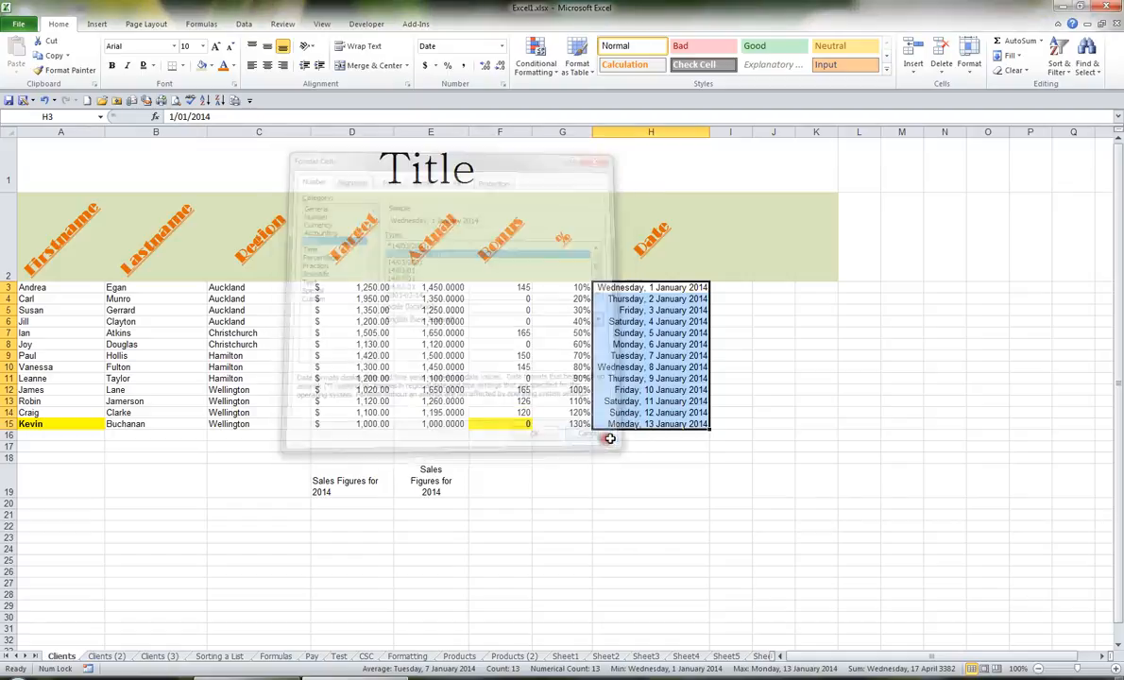